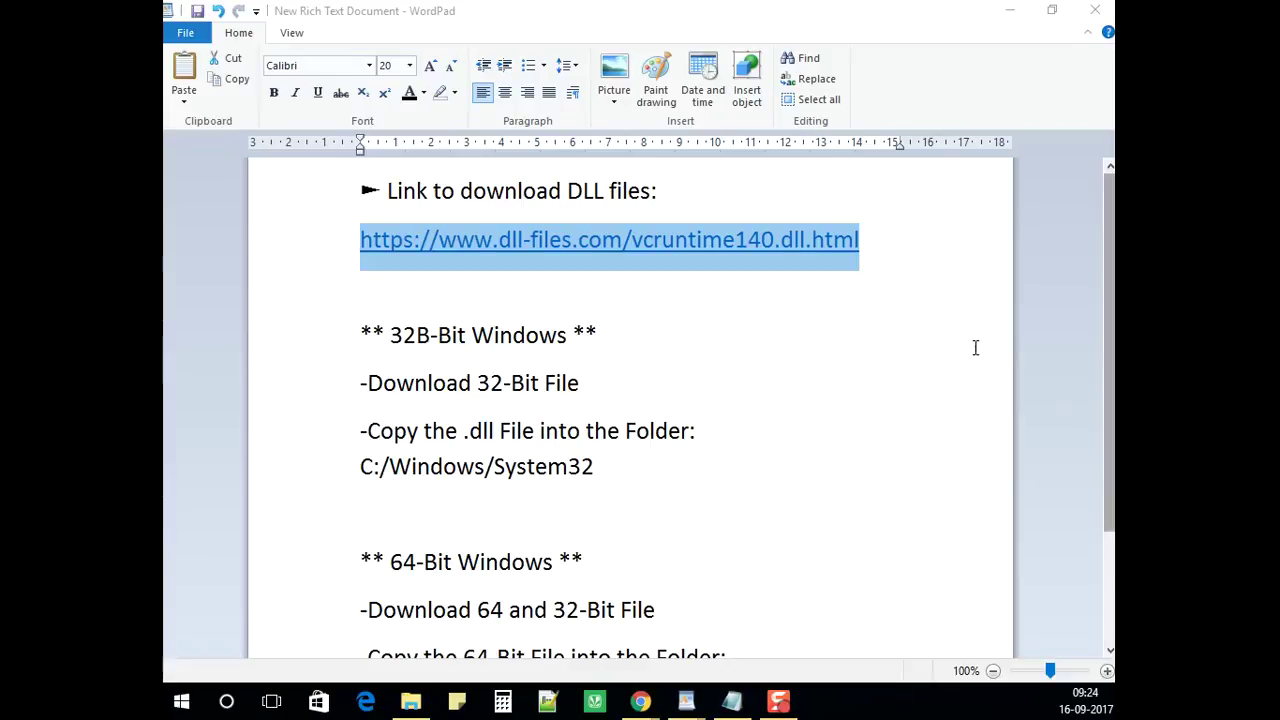
- Copy the dll-files.com vcruntime140.dll download URL from the WordPad notes
right_click(788, 243)
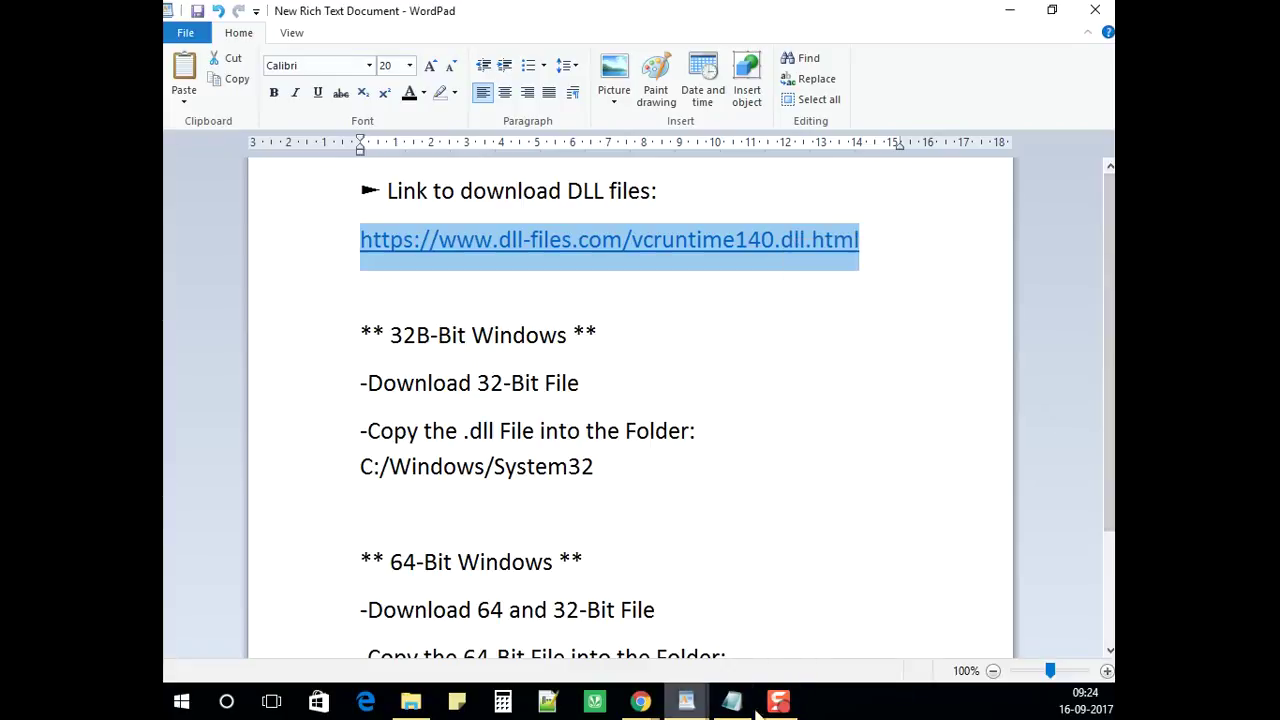
- Paste the copied link into Chrome's address bar and load the vcruntime140.dll page
mouse_move(641, 706)
click(741, 605)
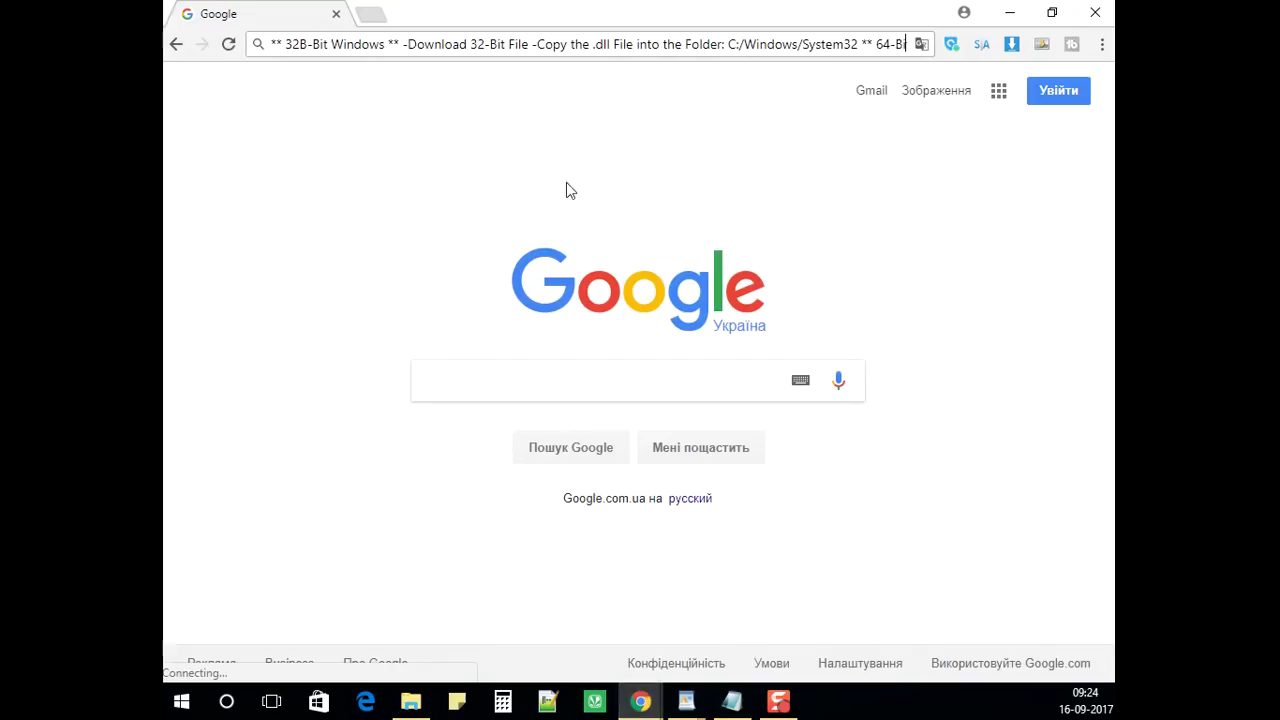
click(512, 44)
text(https://www.dll-files.com/vcruntime140.dll.html)
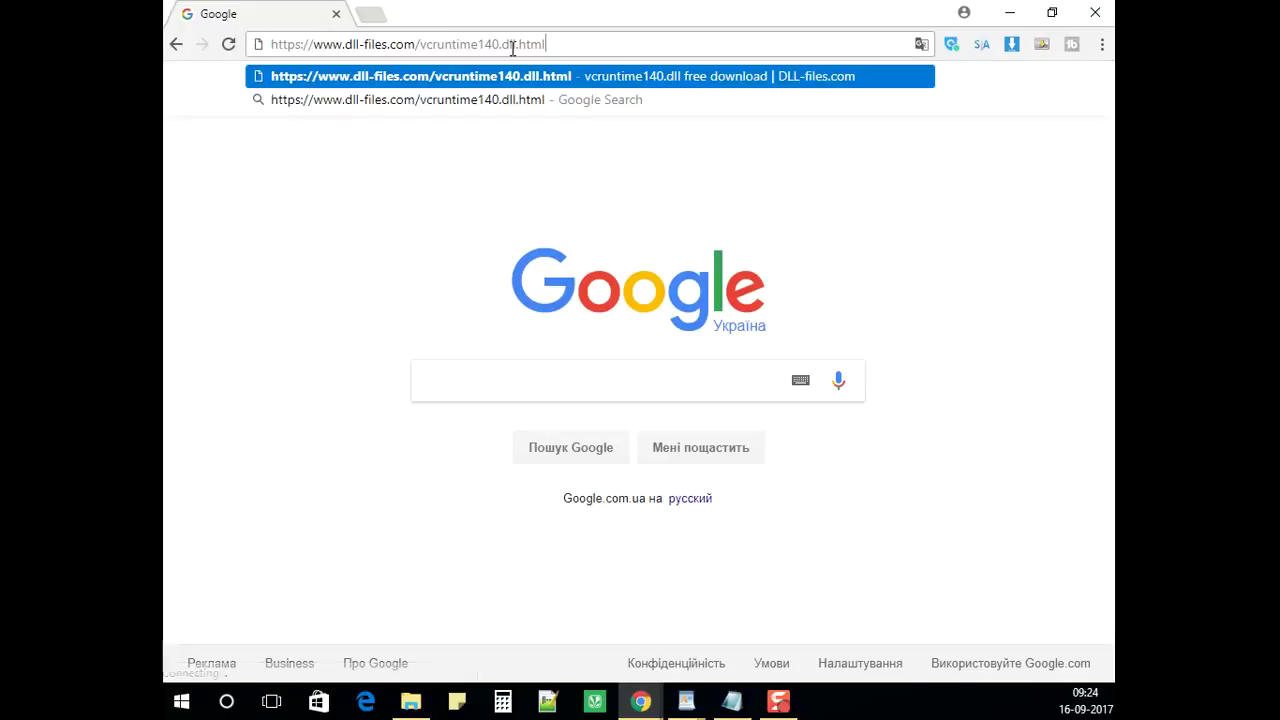
key(Return)
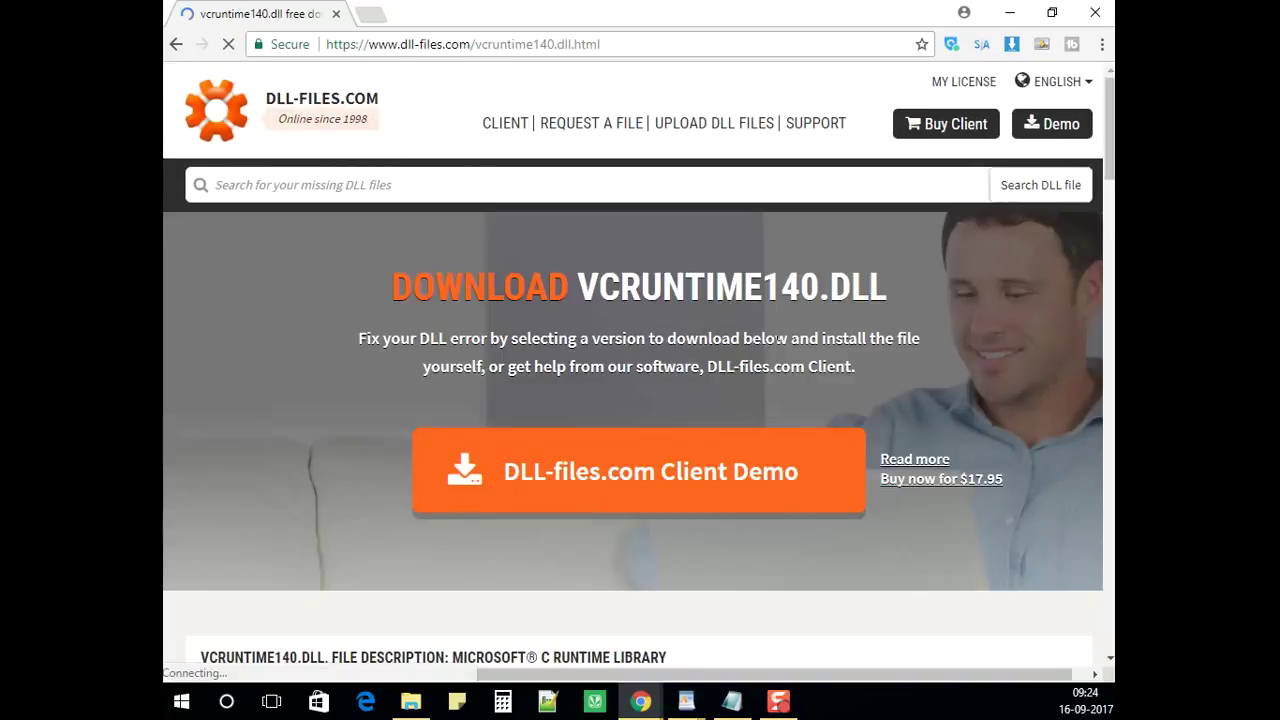
- Scroll to the versions table and pick the 64-bit 14.0.23918.0 download
scroll(942, 426, down, 4)
scroll(1040, 494, down, 3)
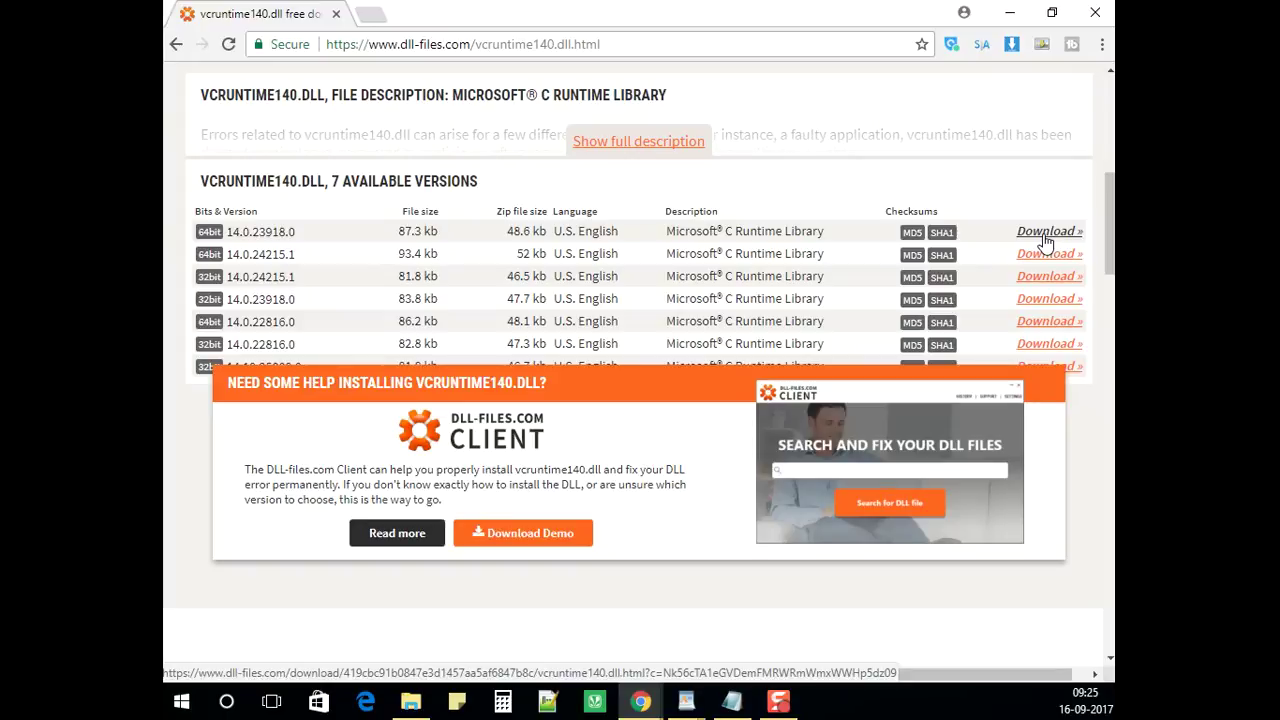
click(1044, 234)
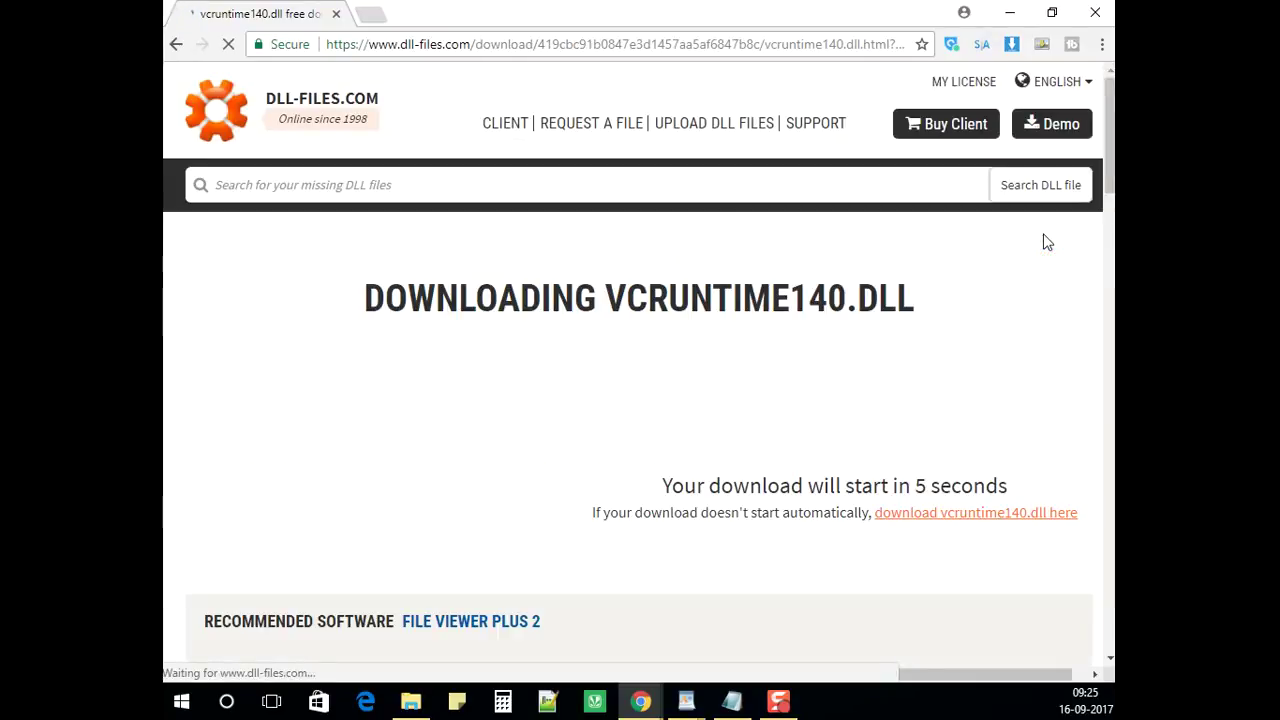
- Use the manual 'download vcruntime140.dll here' link to get the 64-bit 14.0.23918.0 archive
scroll(1015, 417, down, 2)
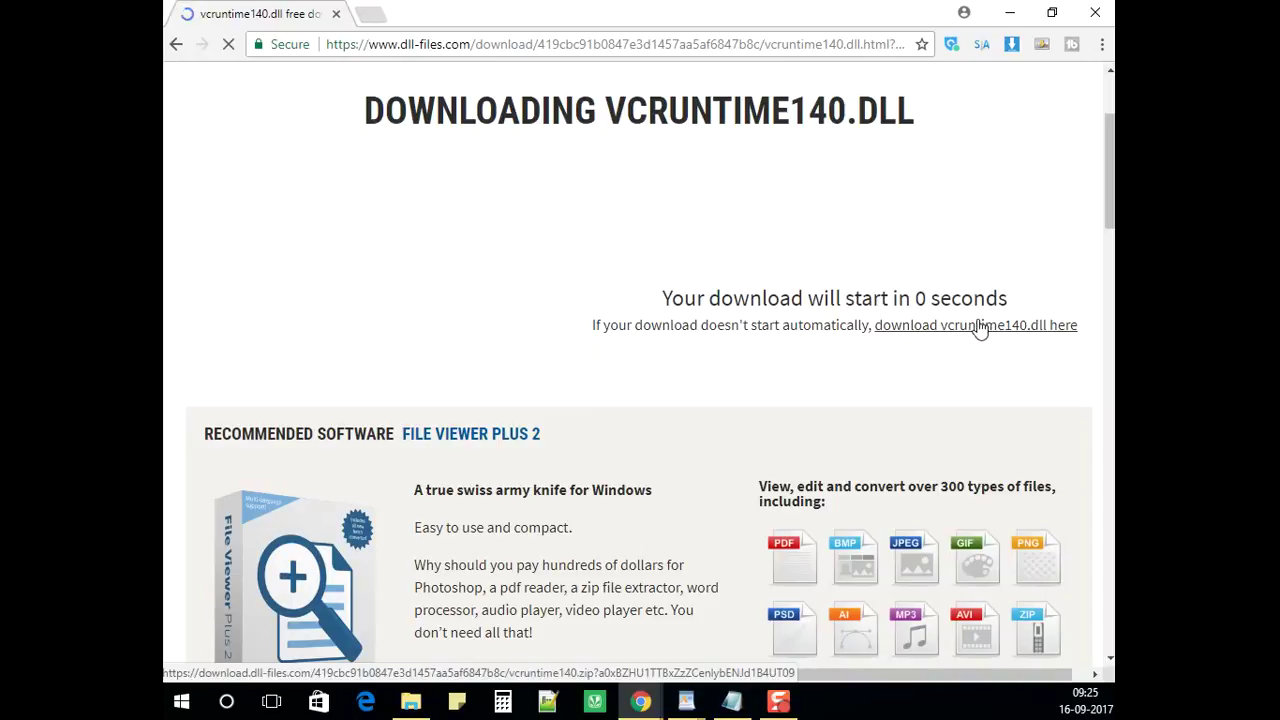
click(971, 328)
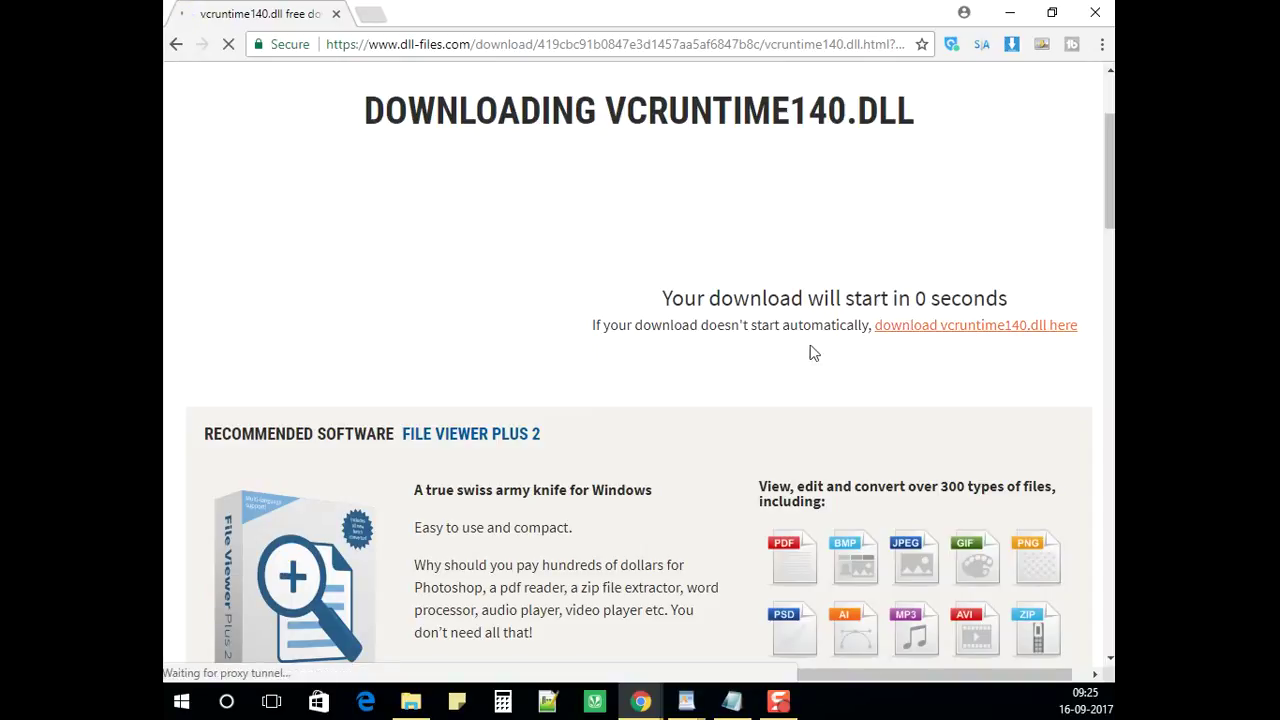
click(968, 327)
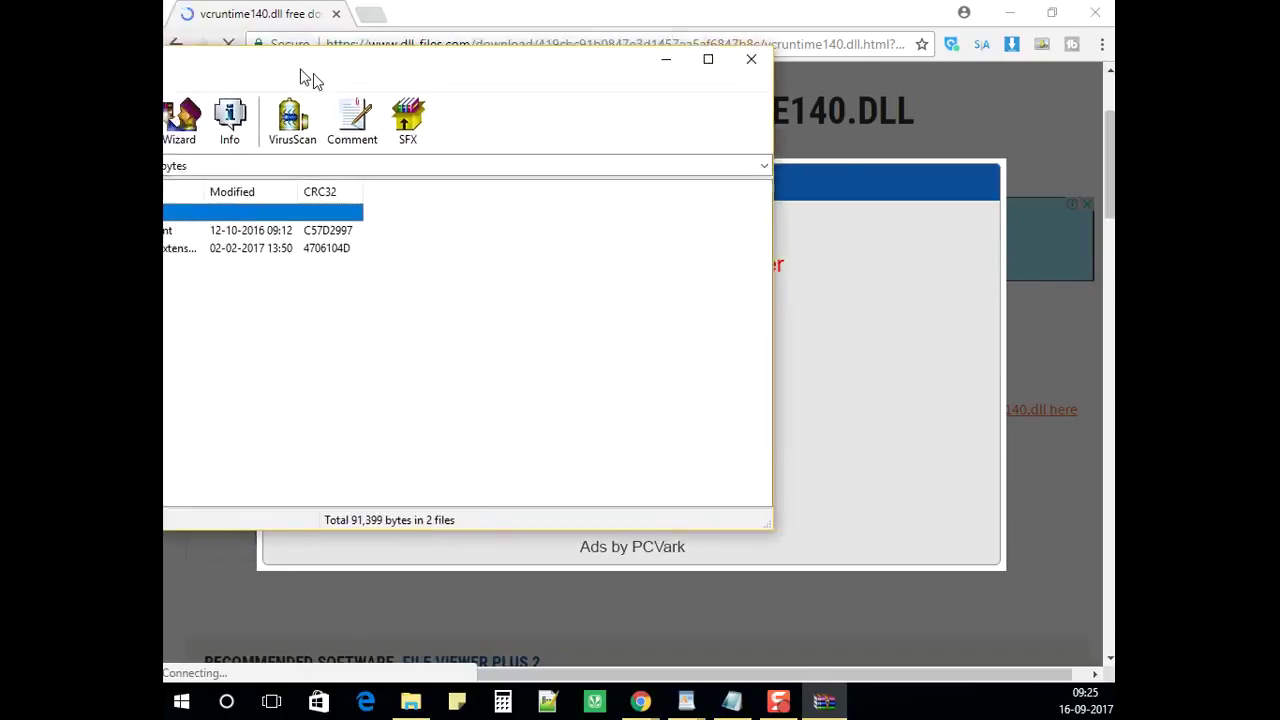
- Maximise WinRAR and extract vcruntime140.dll from the archive to the Desktop
drag(300, 77, 698, 177)
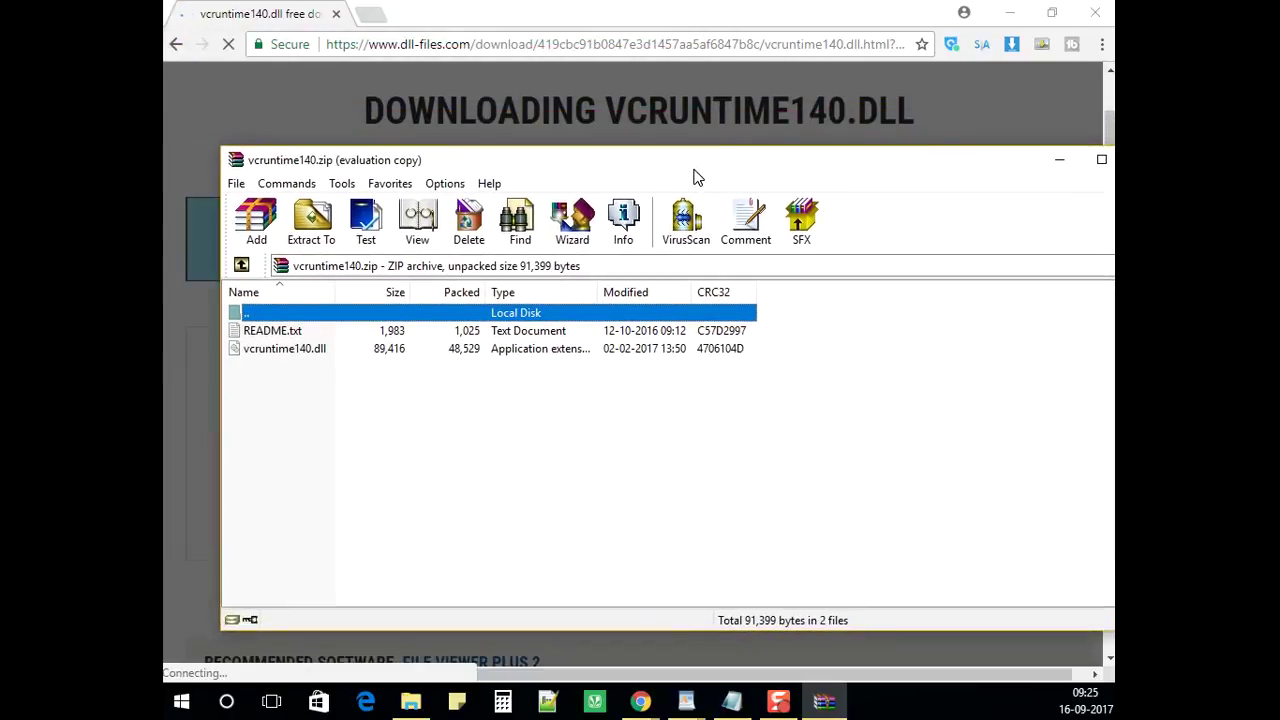
click(1101, 160)
click(232, 181)
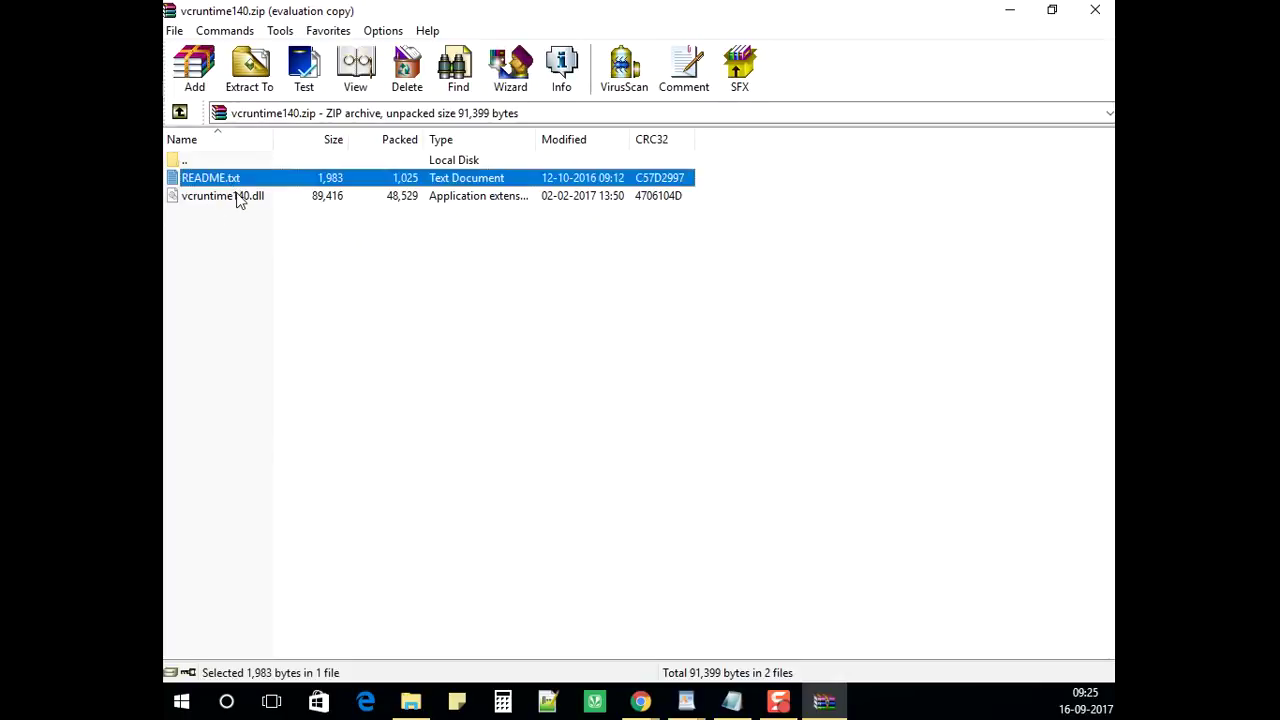
click(237, 196)
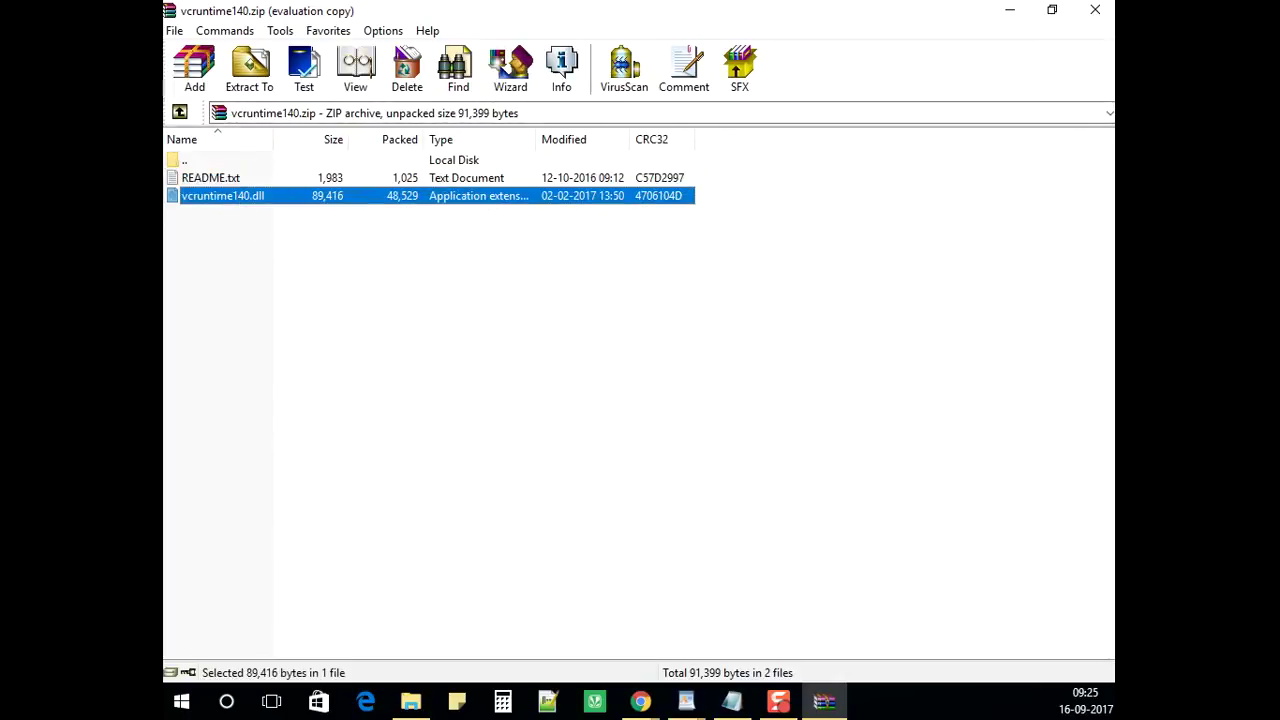
click(256, 79)
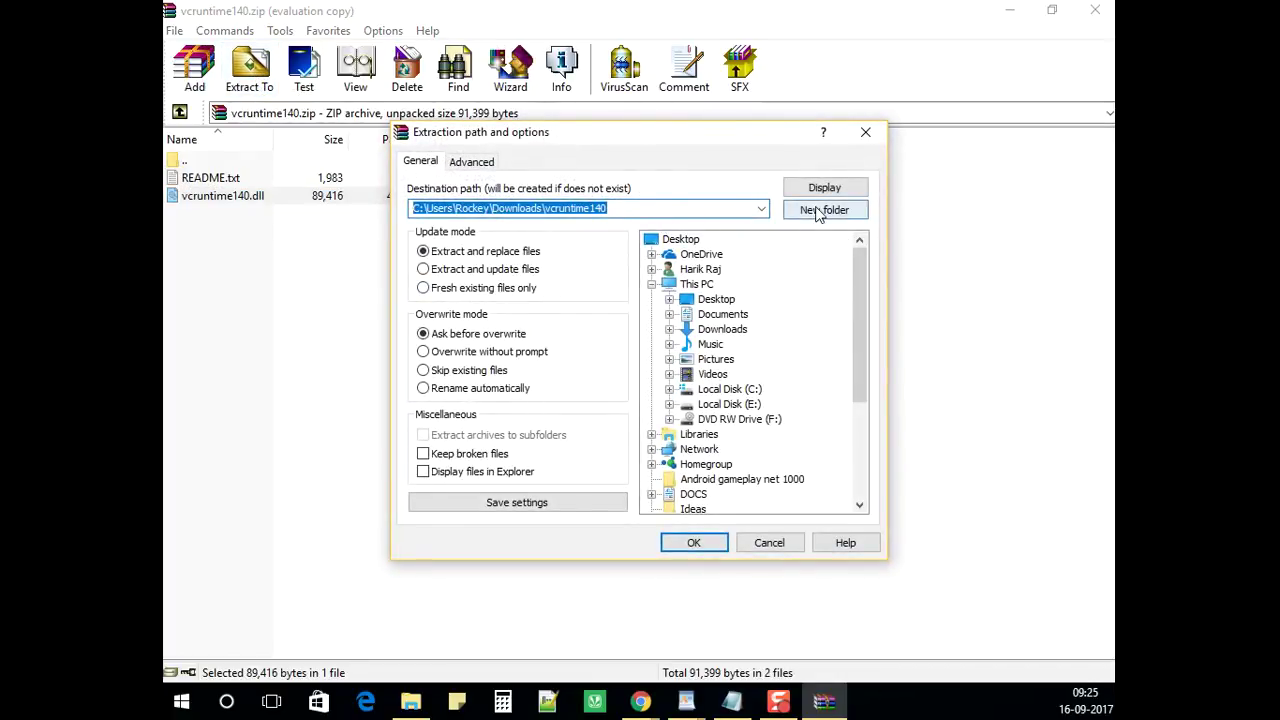
click(716, 299)
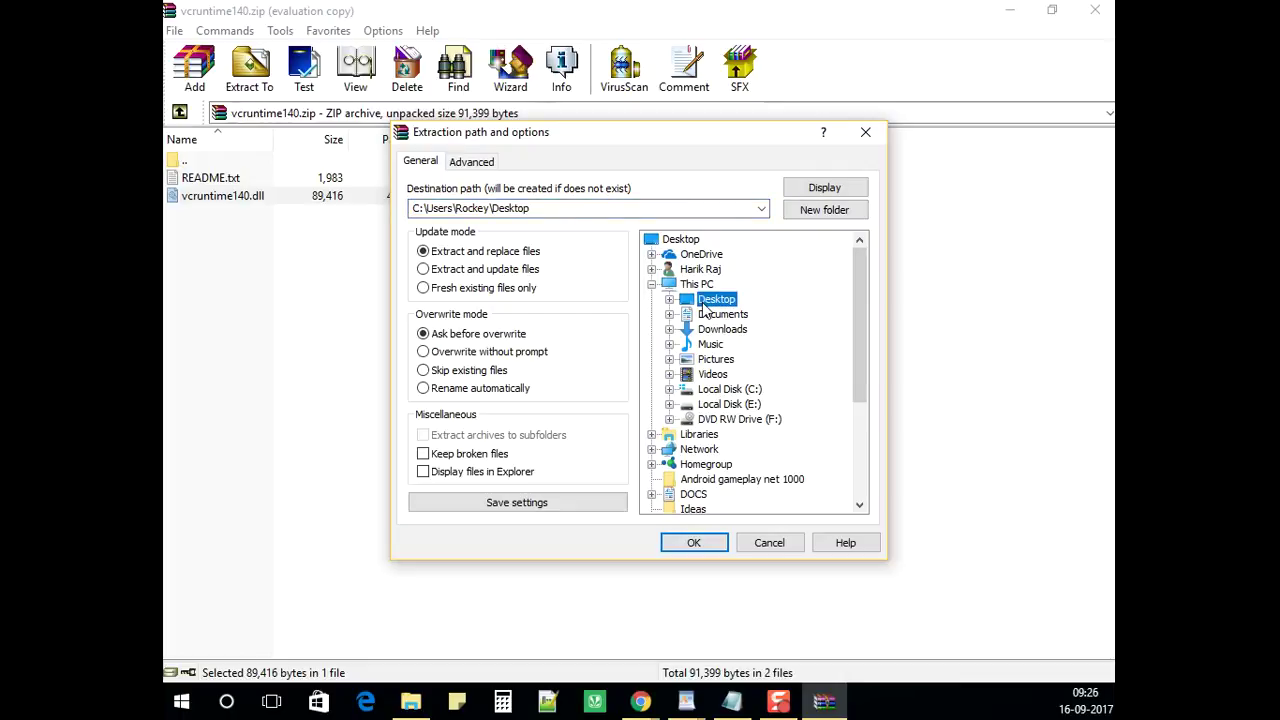
click(669, 299)
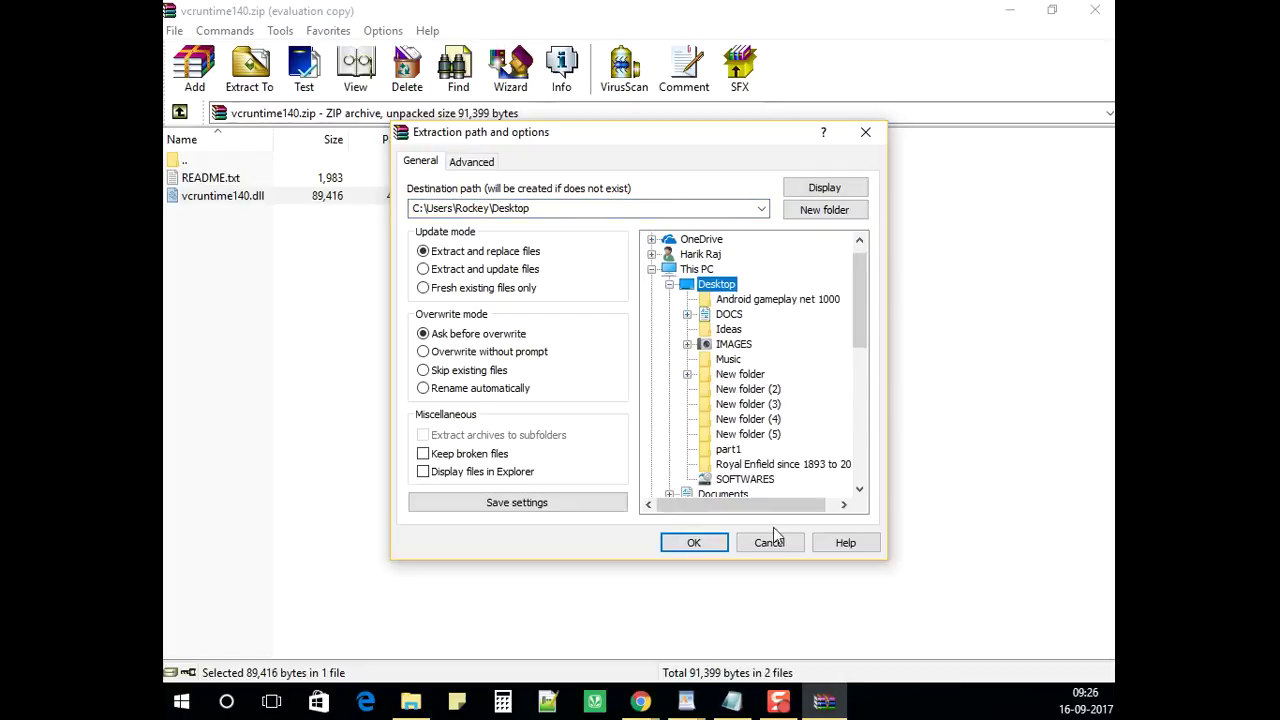
click(706, 543)
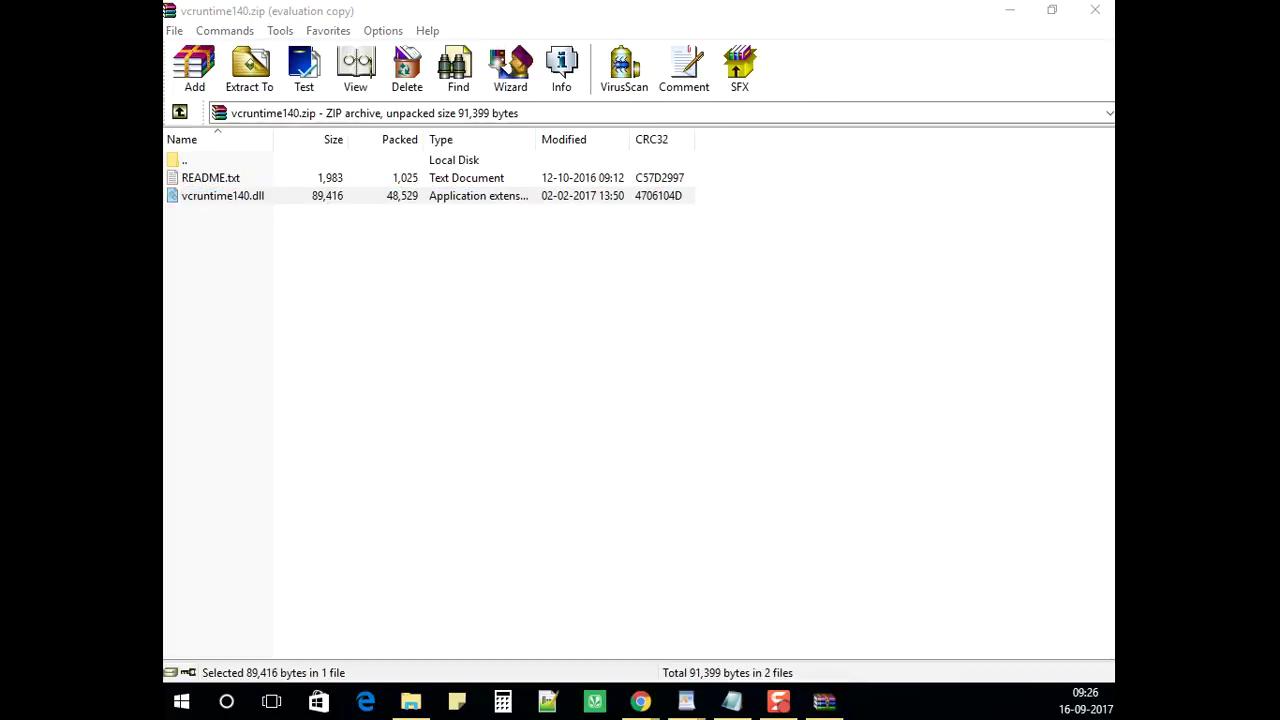
- Minimise WinRAR and Chrome and place vcruntime140.dll near the desktop centre
click(1012, 10)
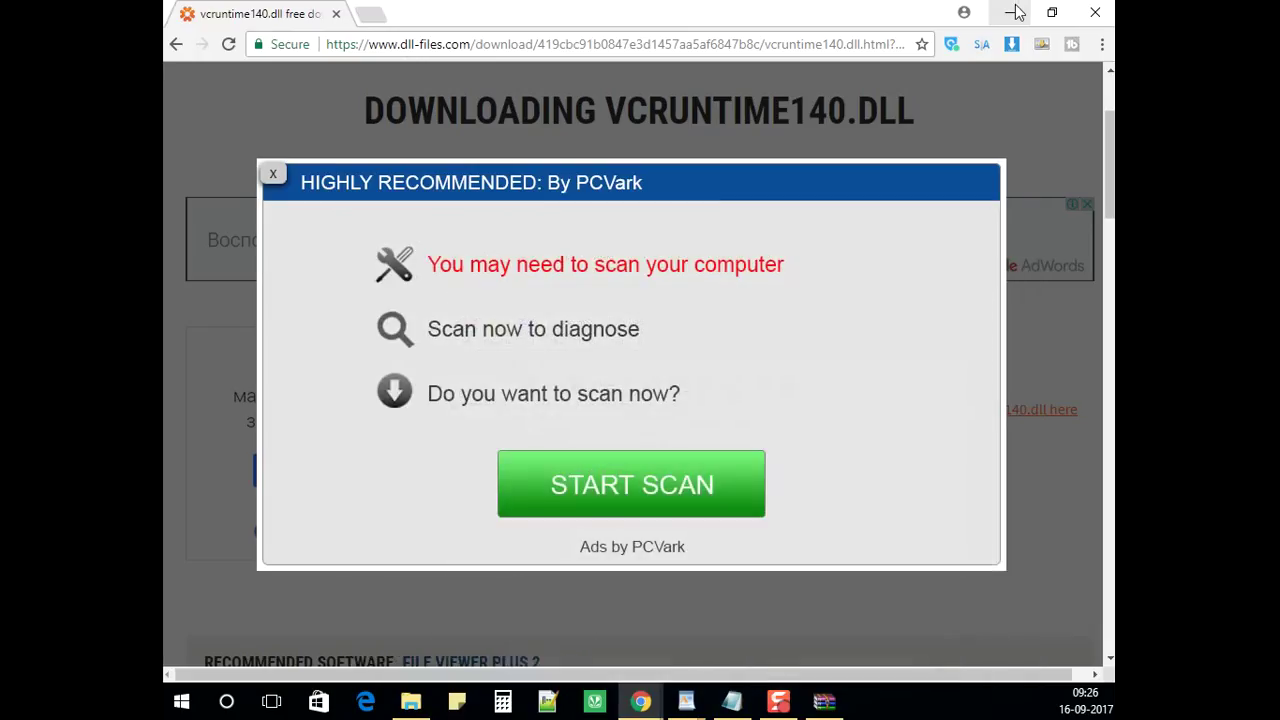
click(1017, 12)
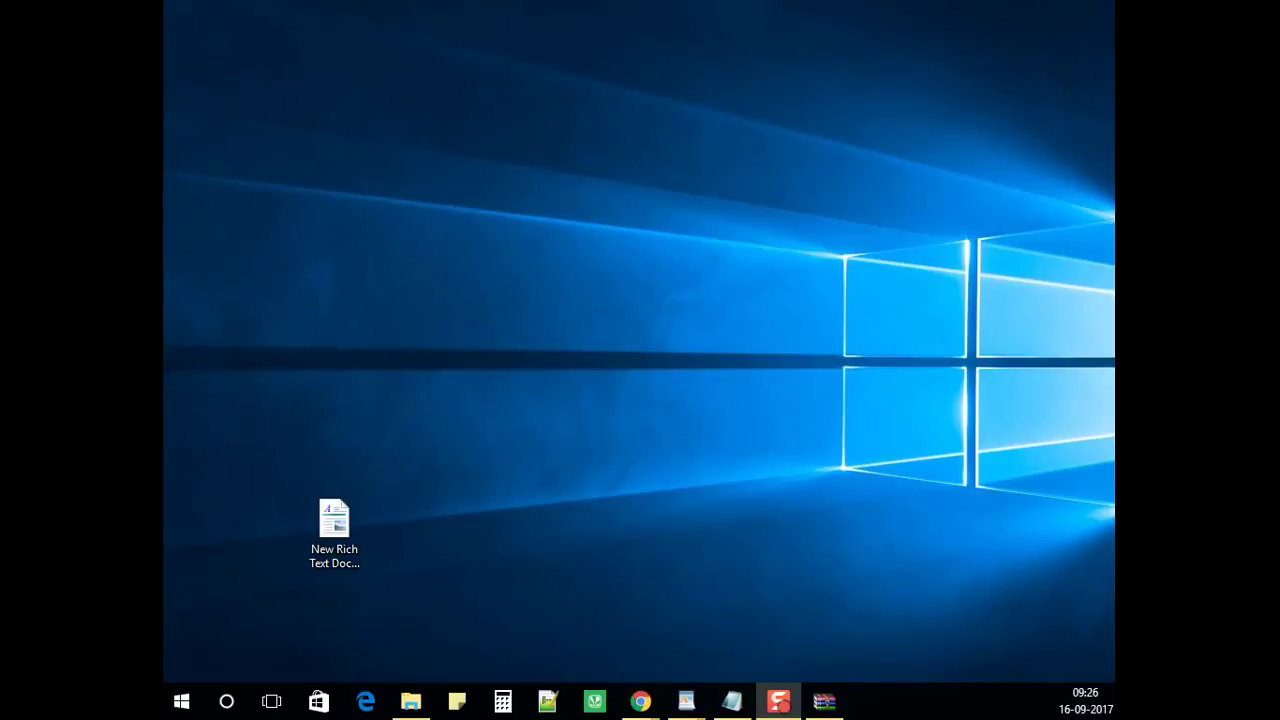
drag(429, 443, 612, 420)
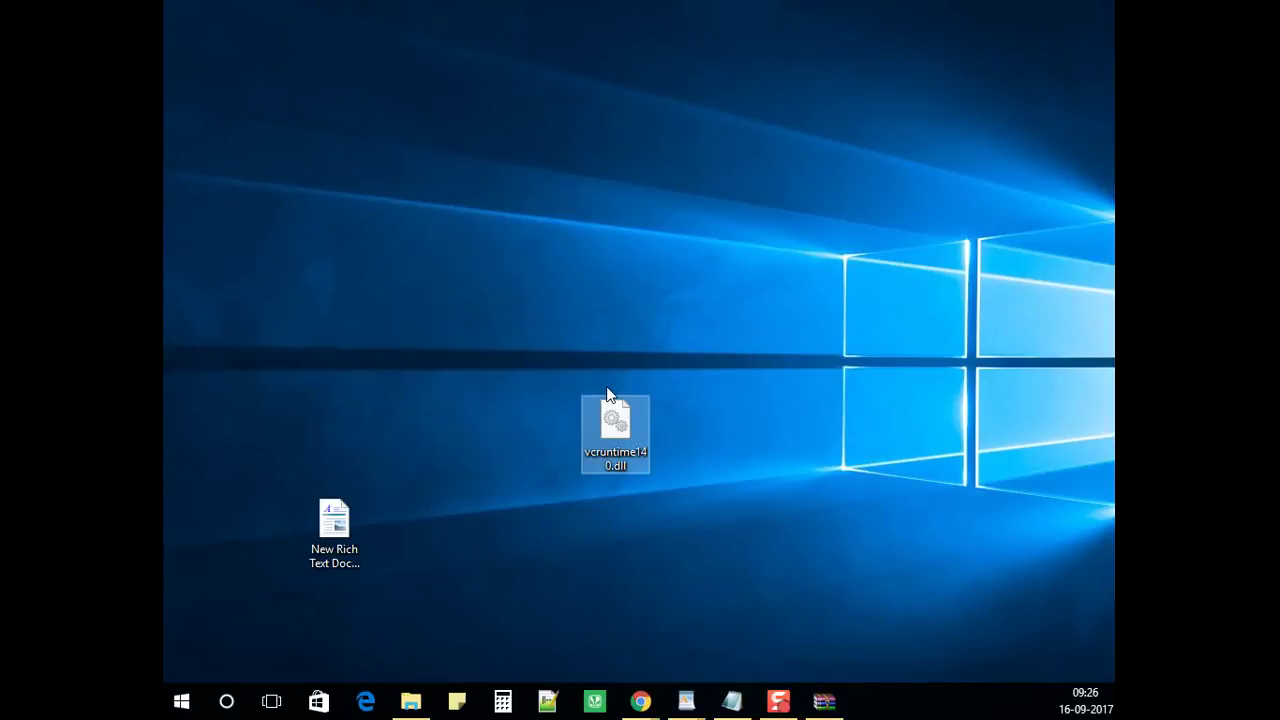
click(690, 703)
- Copy the C:/Windows/System32 path from the WordPad notes and launch File Explorer
click(779, 622)
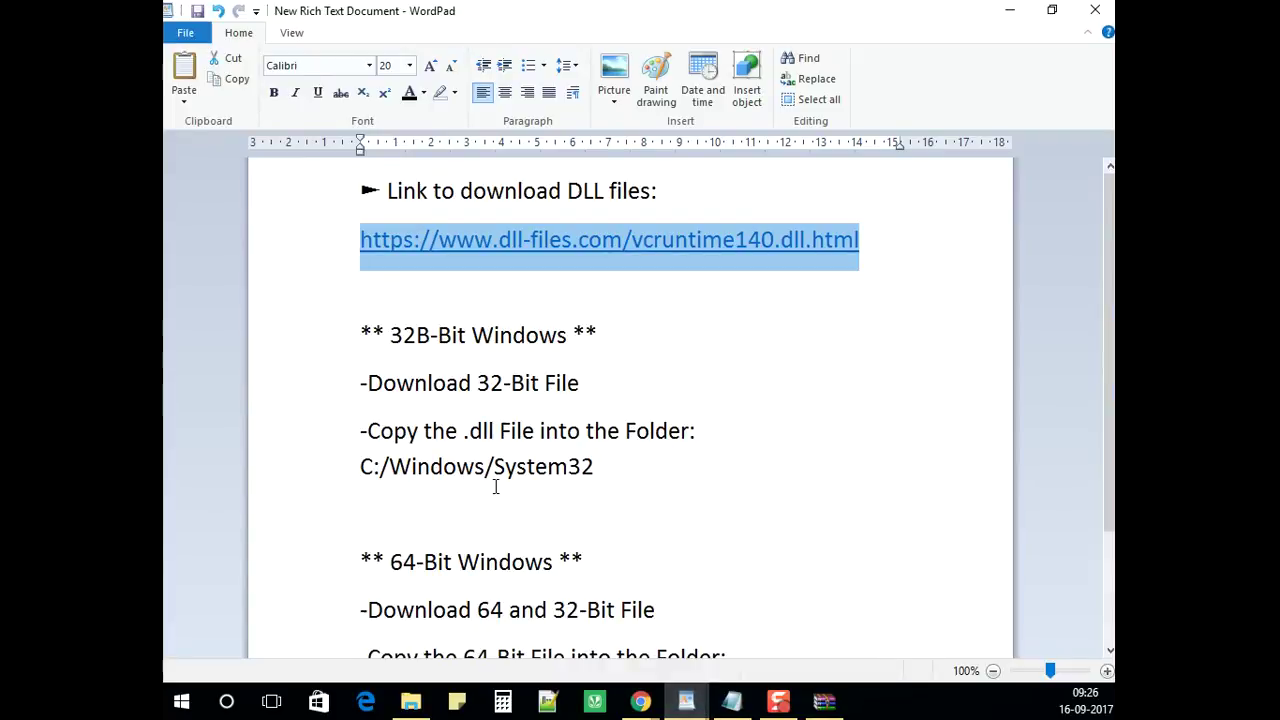
scroll(503, 487, down, 3)
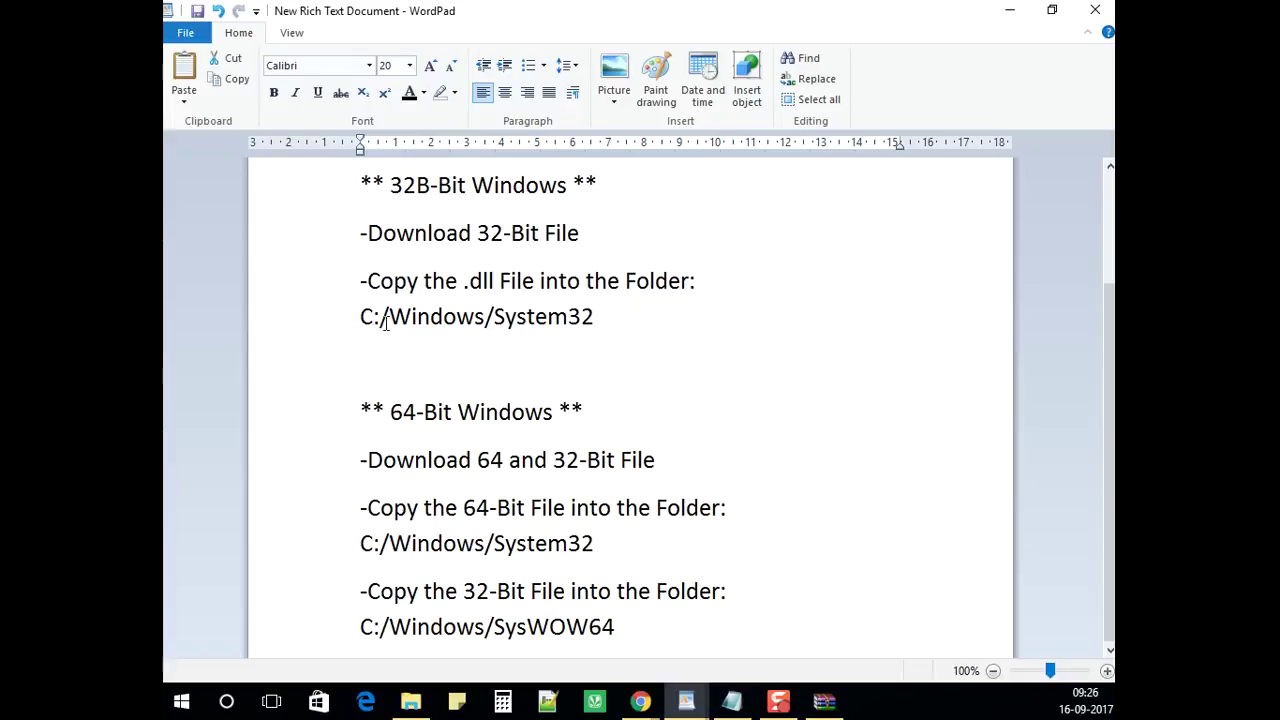
drag(592, 318, 352, 332)
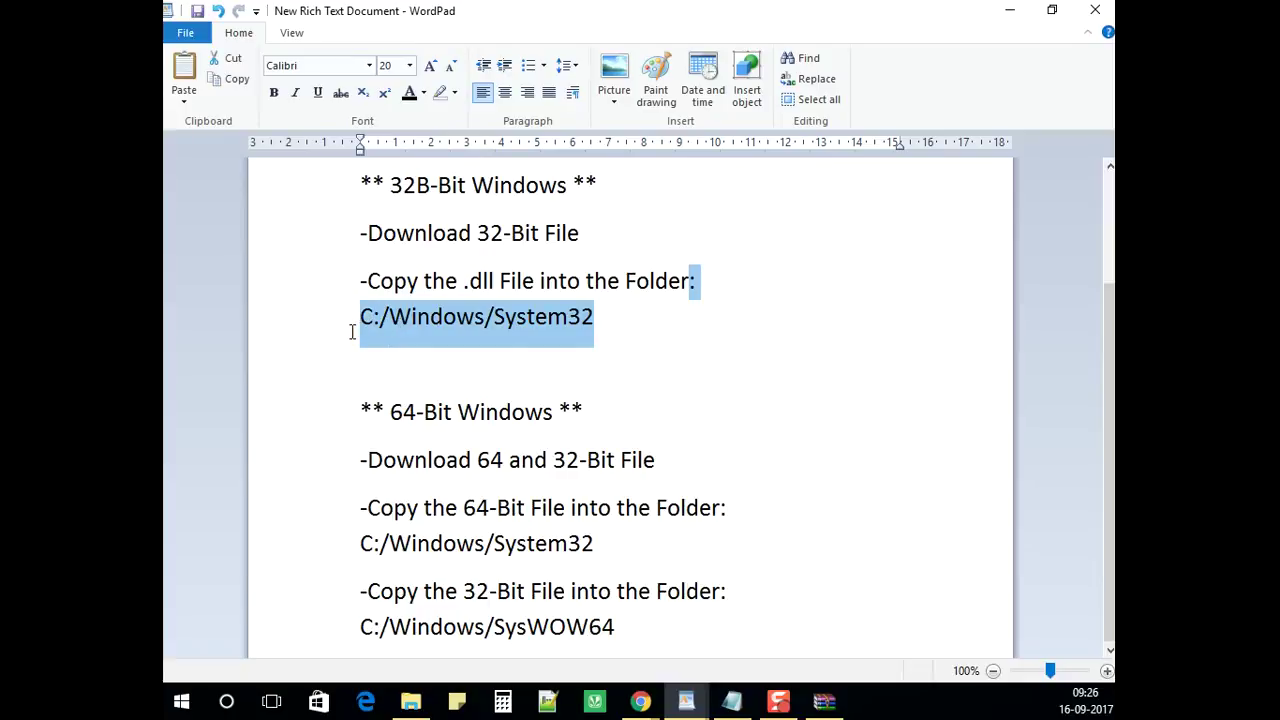
right_click(503, 326)
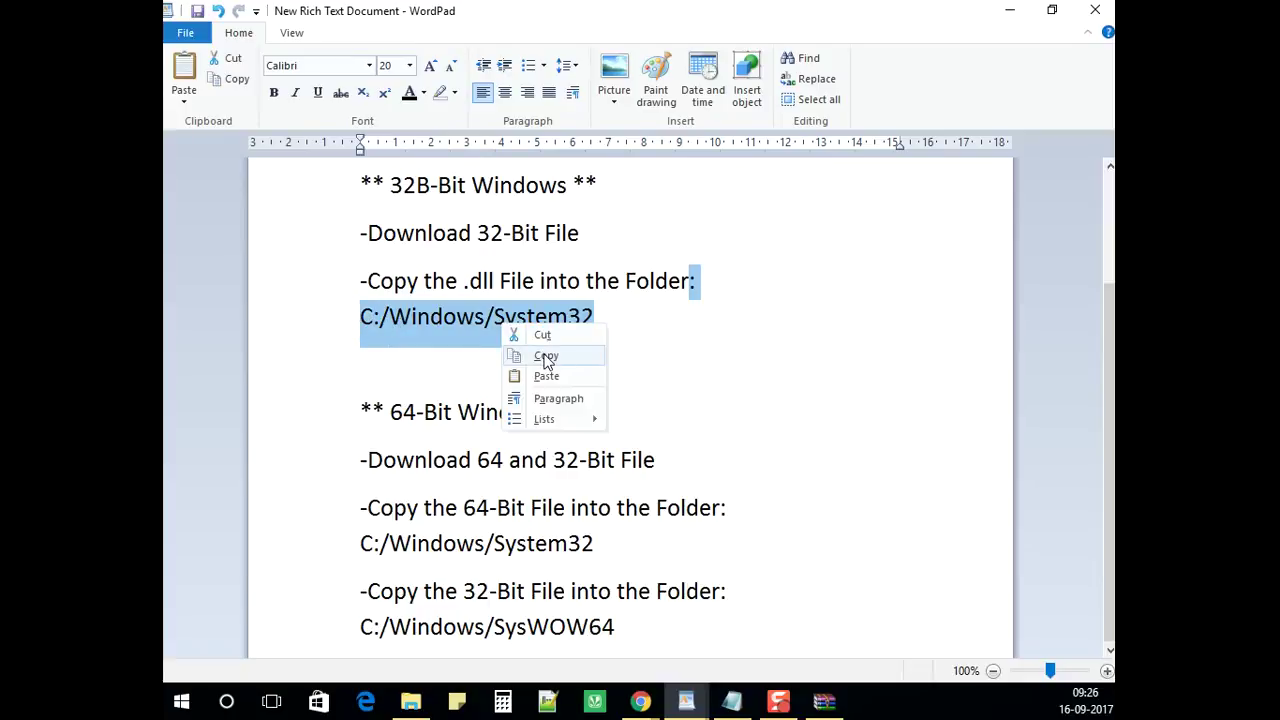
click(546, 358)
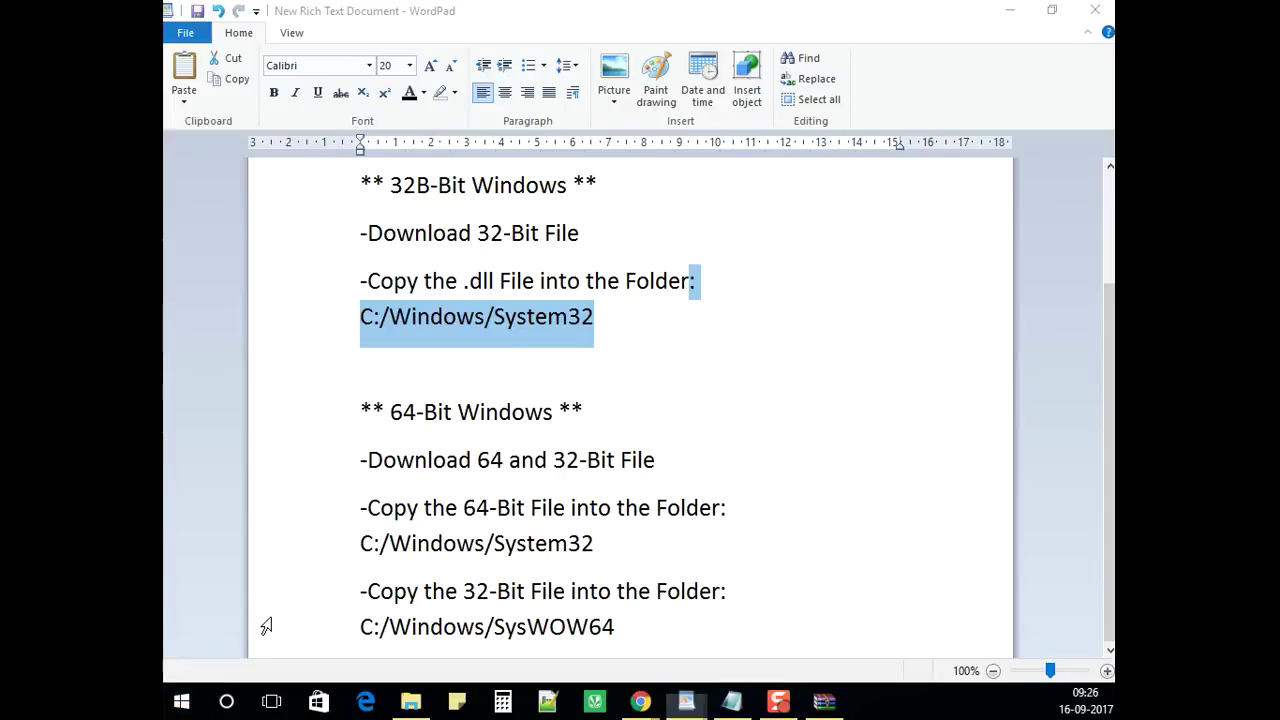
click(412, 703)
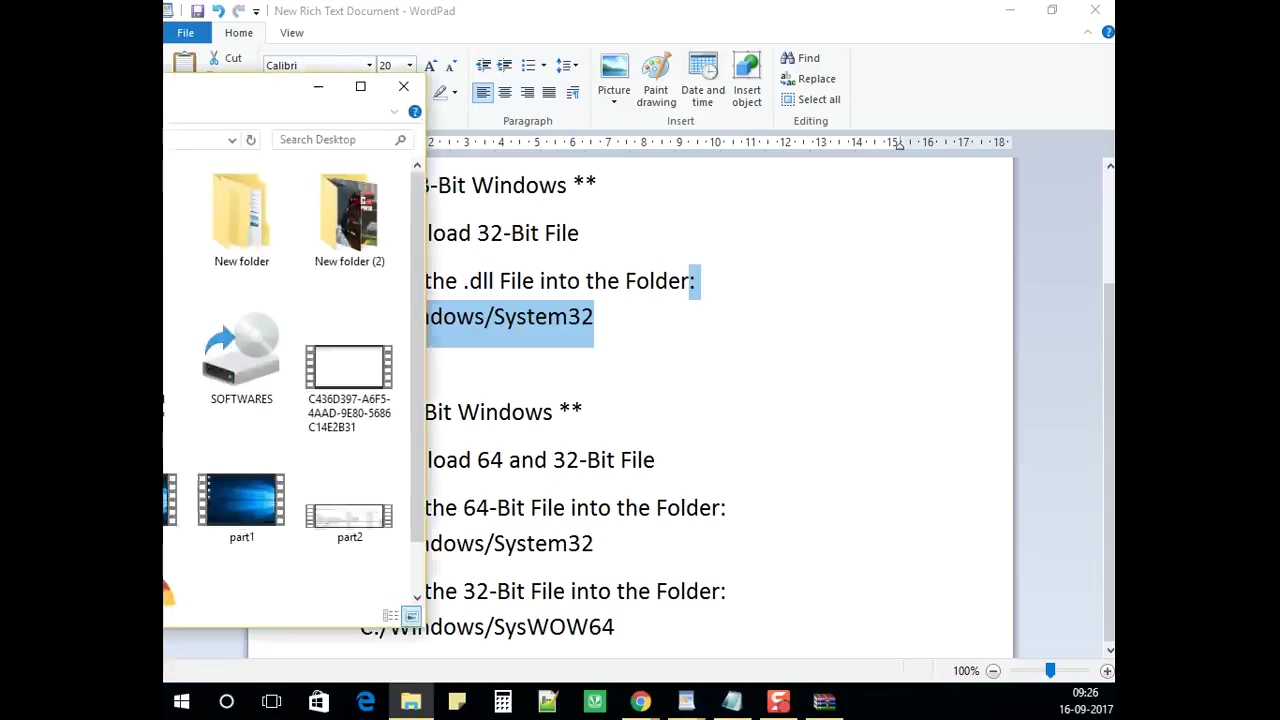
- Maximise File Explorer, navigate to C:/Windows/System32, then minimise it back to the notes
drag(415, 126, 493, 177)
double_click(493, 177)
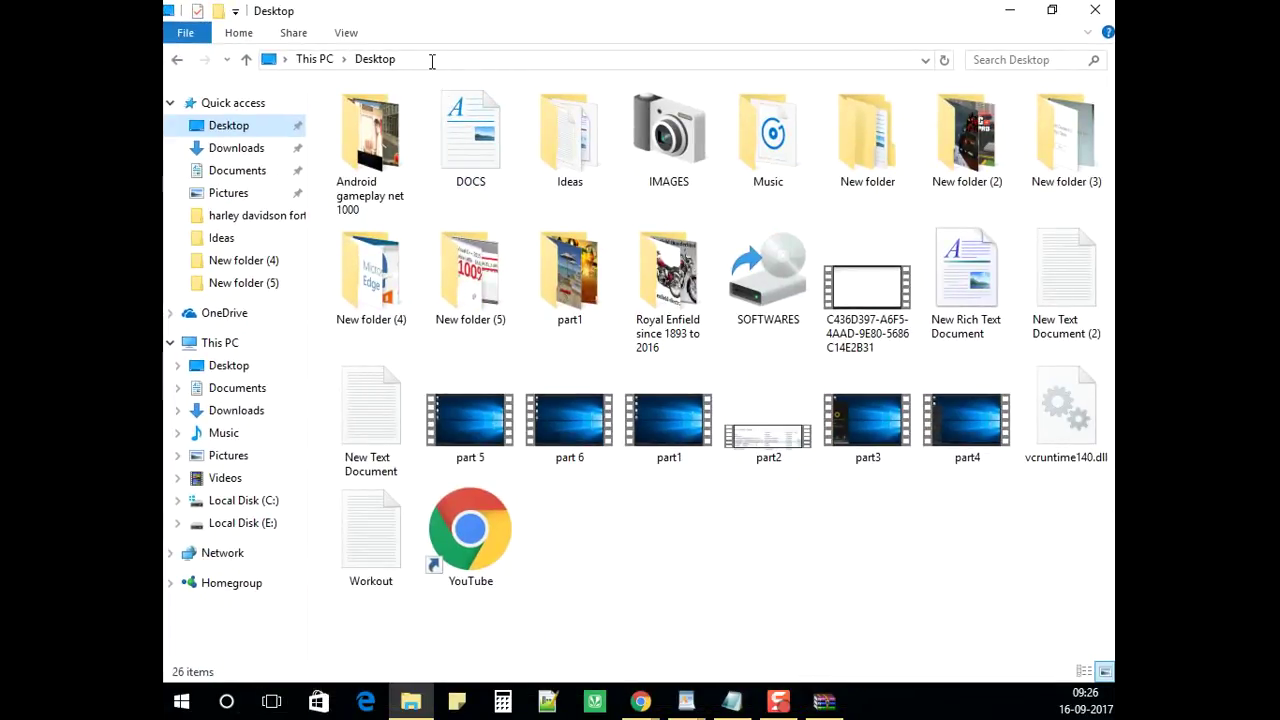
click(431, 58)
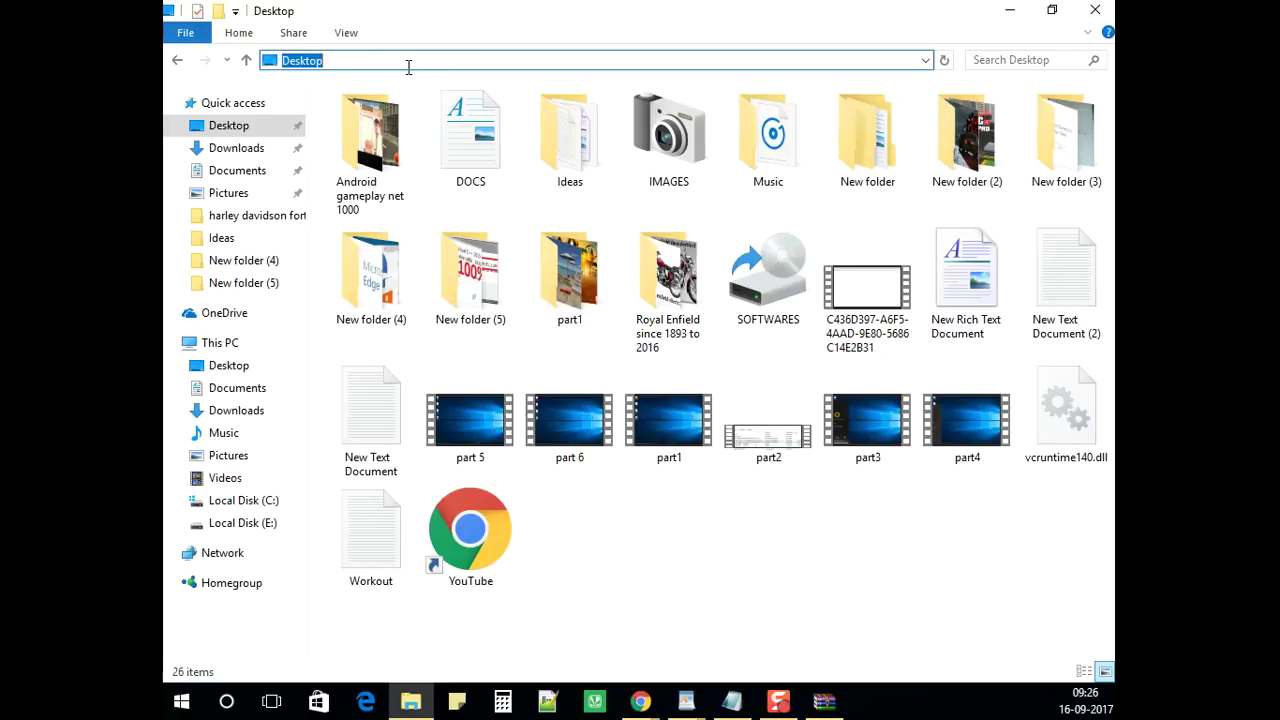
key(ctrl+v)
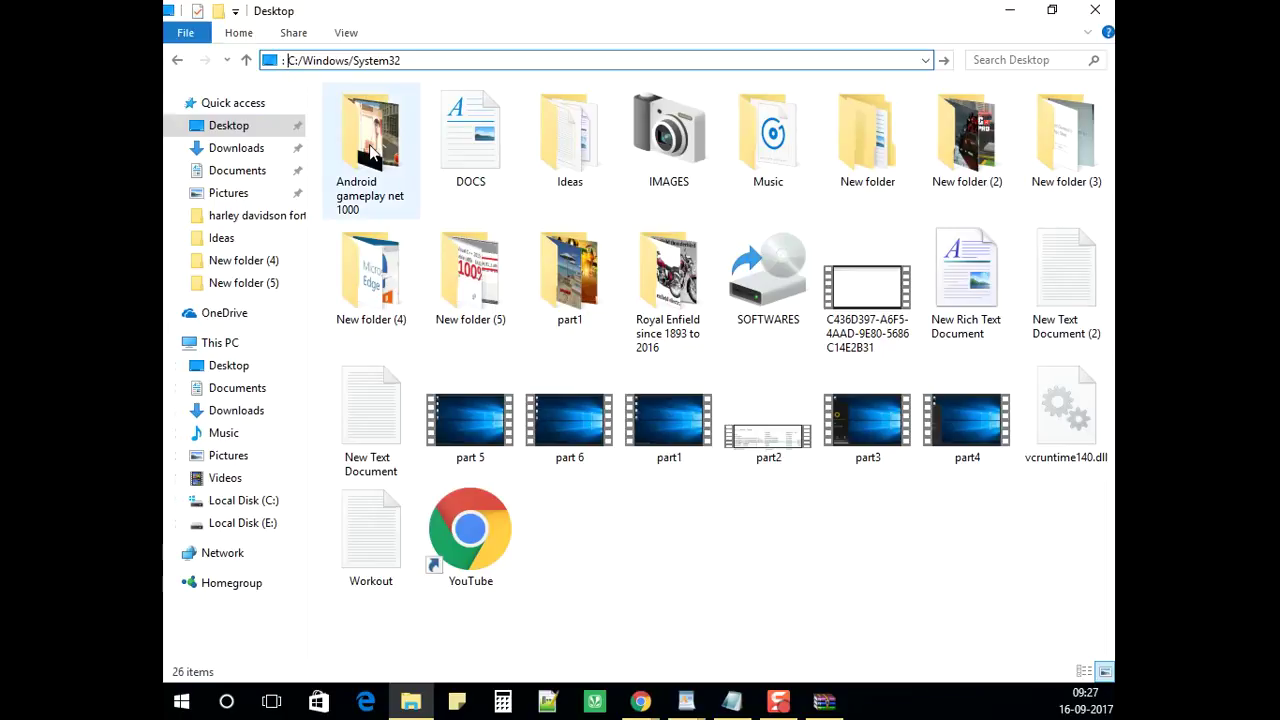
key(BackSpace)
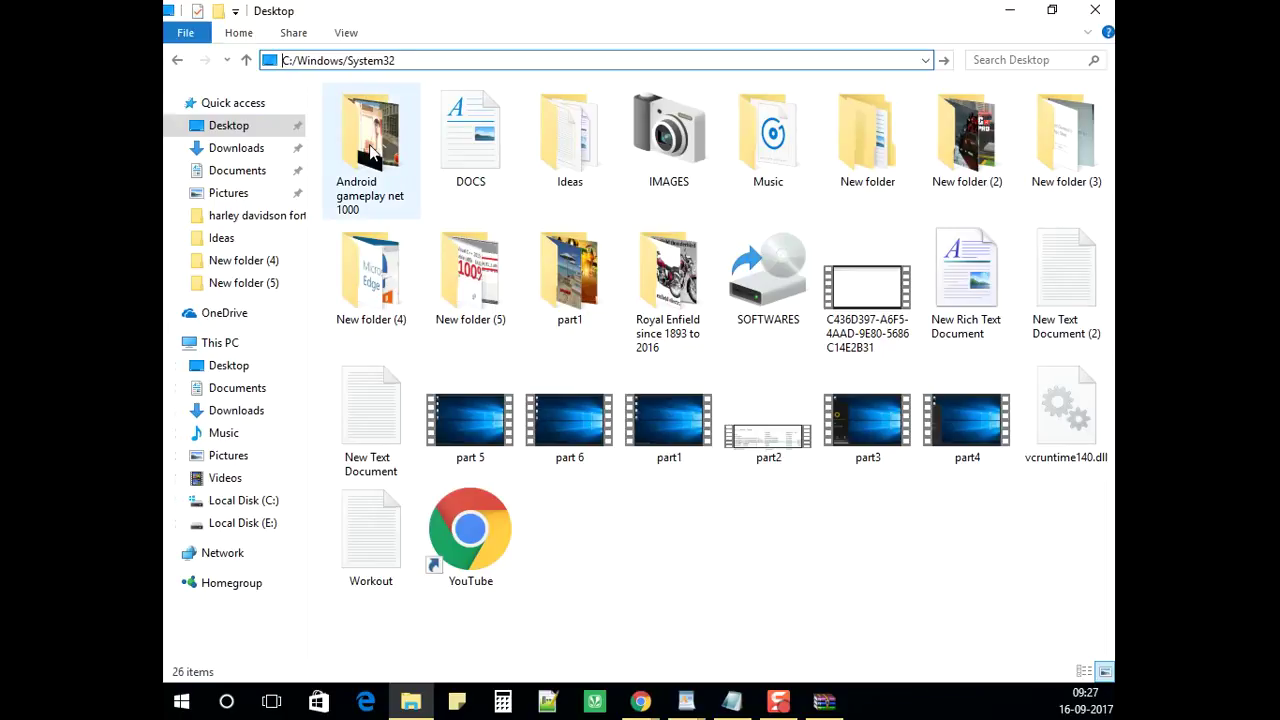
key(Return)
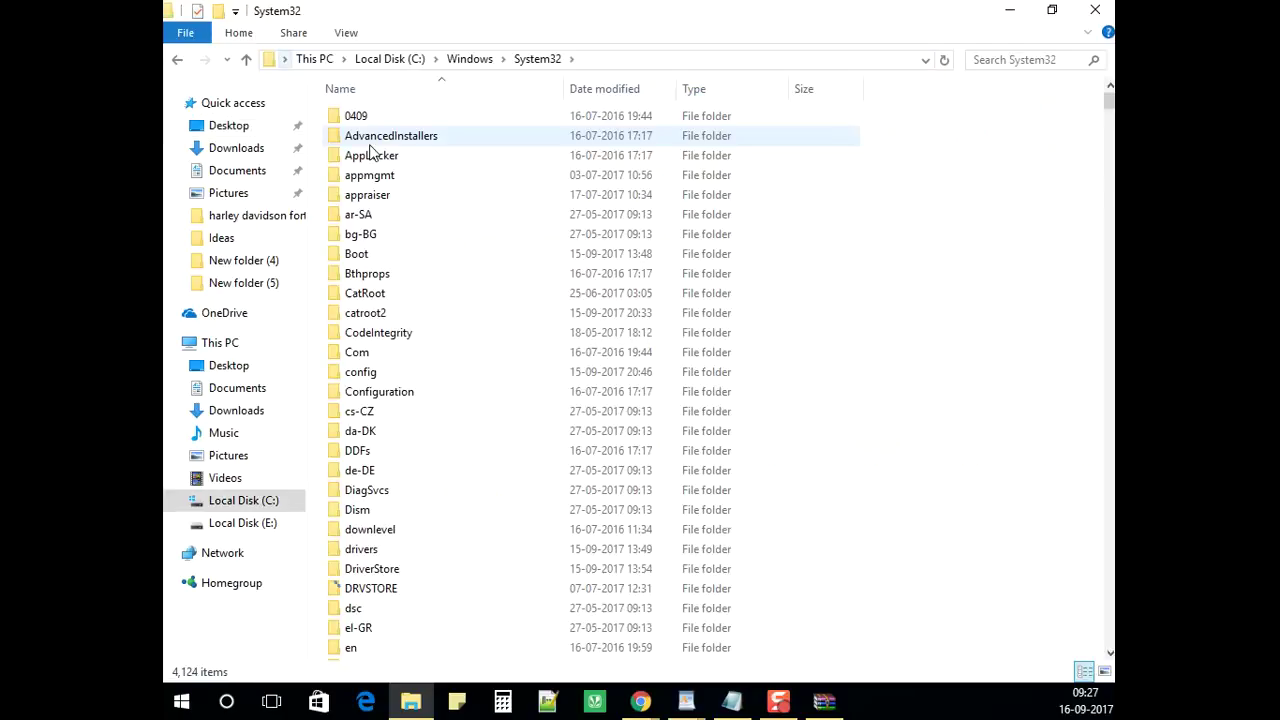
click(1013, 18)
click(663, 330)
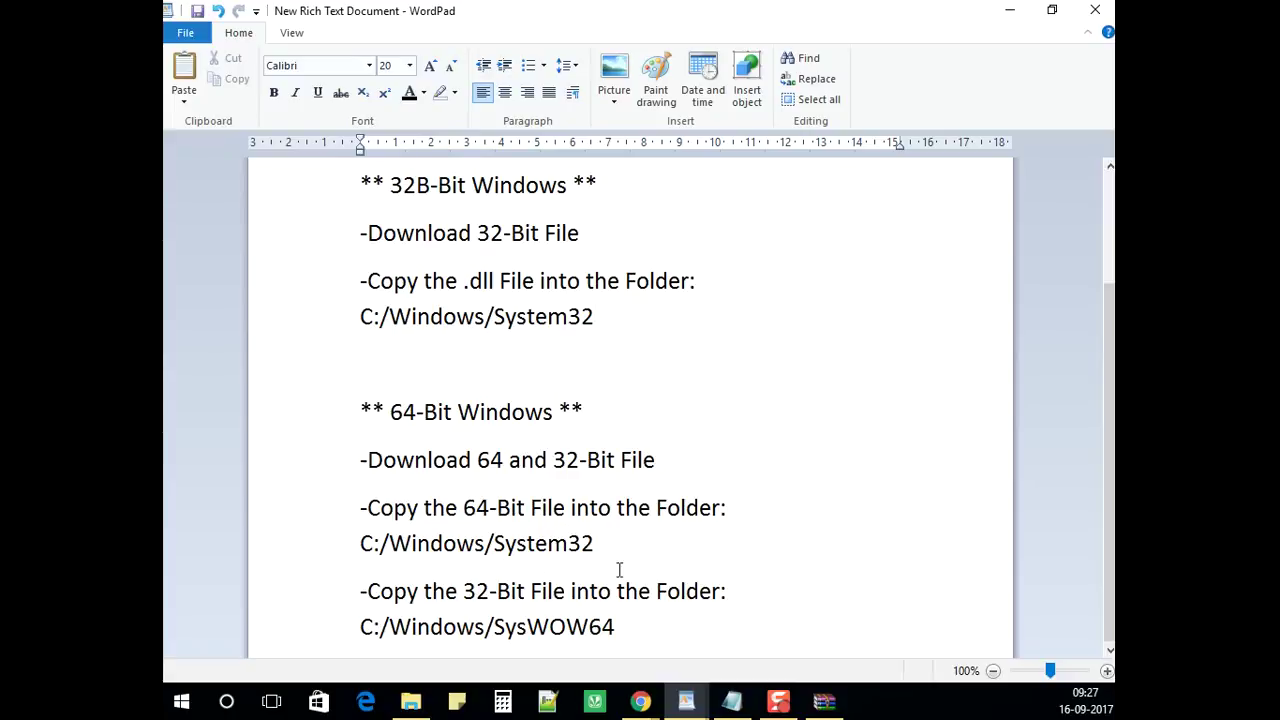
- Select the C:/Windows/SysWOW64 path line in the WordPad notes
mouse_move(732, 702)
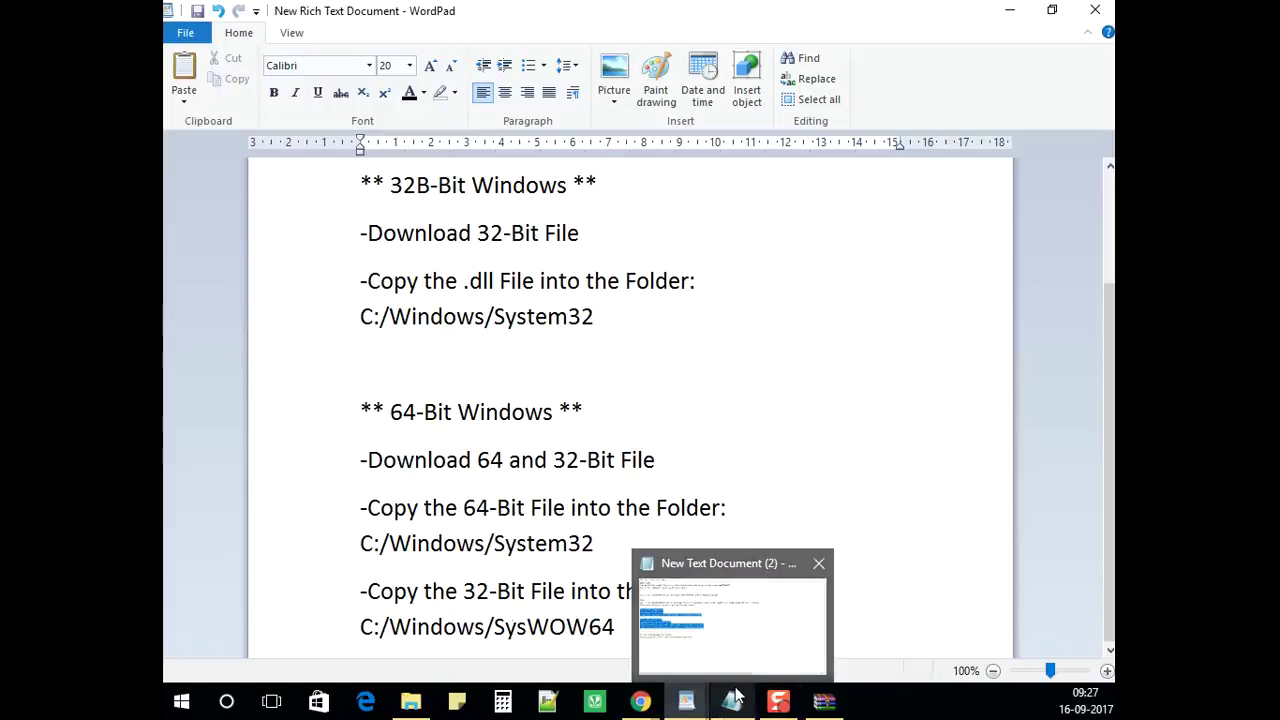
click(410, 702)
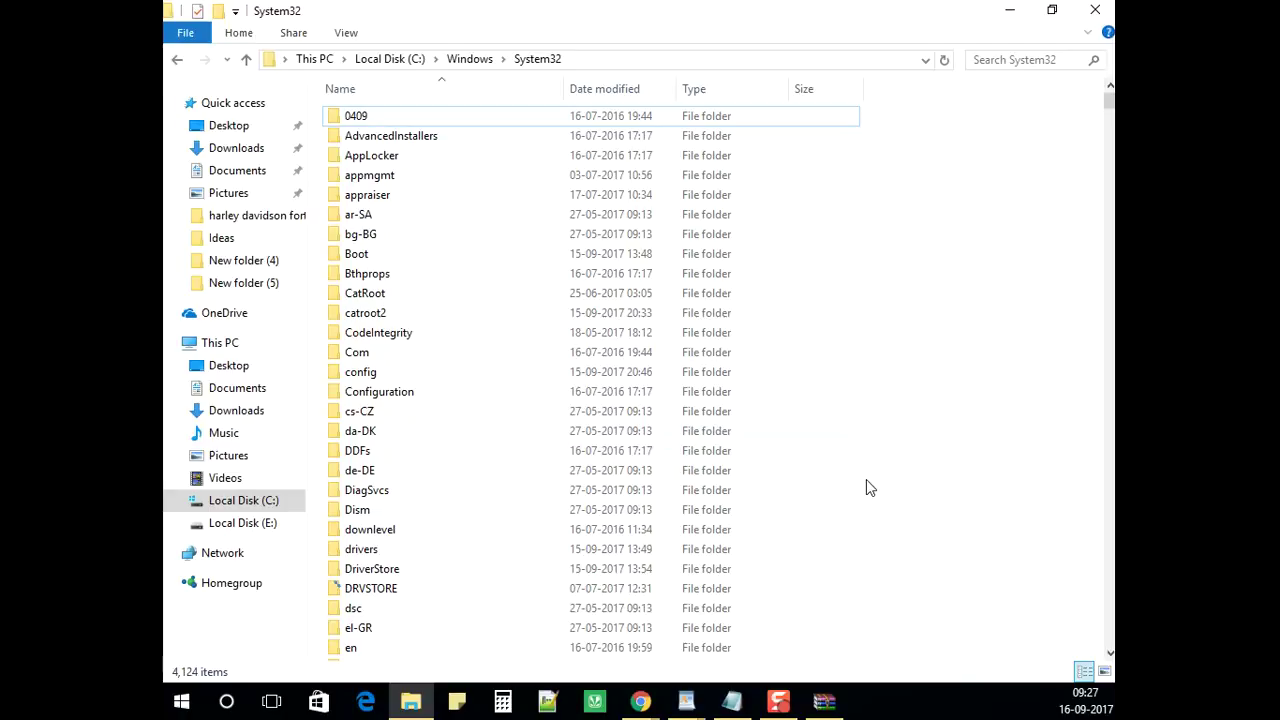
click(1010, 10)
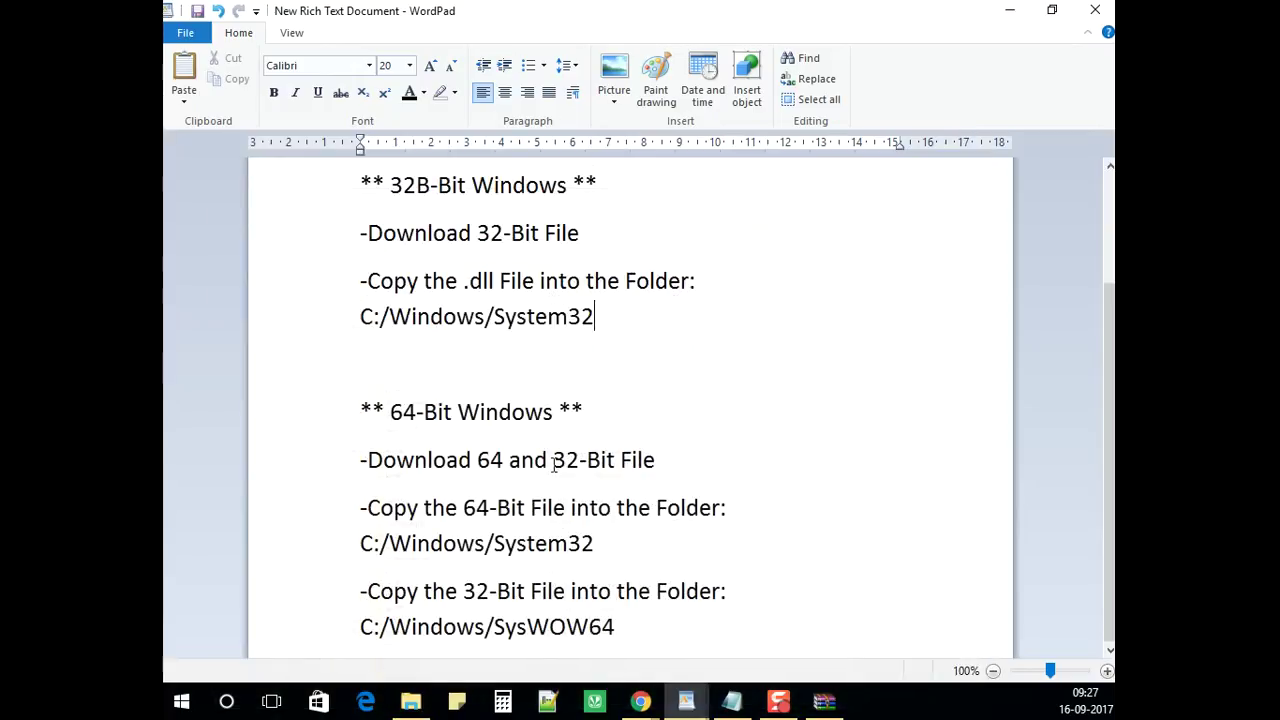
drag(633, 627, 364, 647)
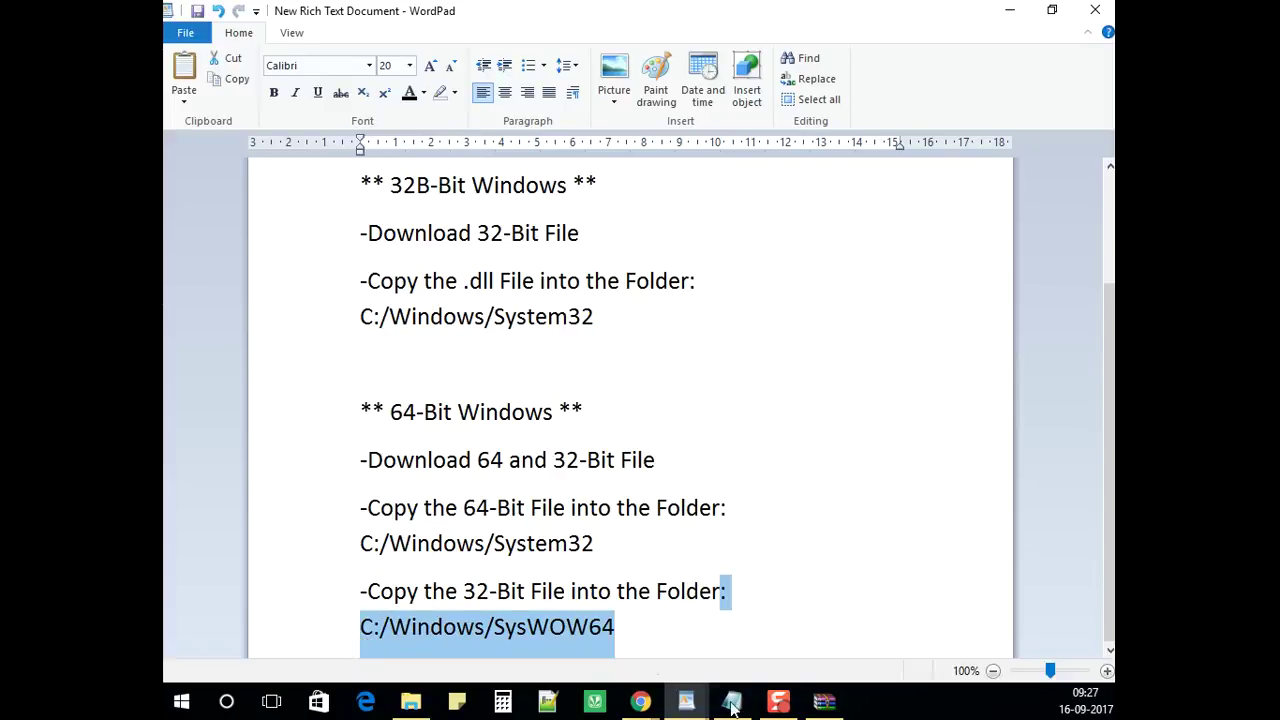
click(410, 701)
- Minimise the open windows and copy vcruntime140.dll from the desktop
click(1010, 10)
click(1013, 9)
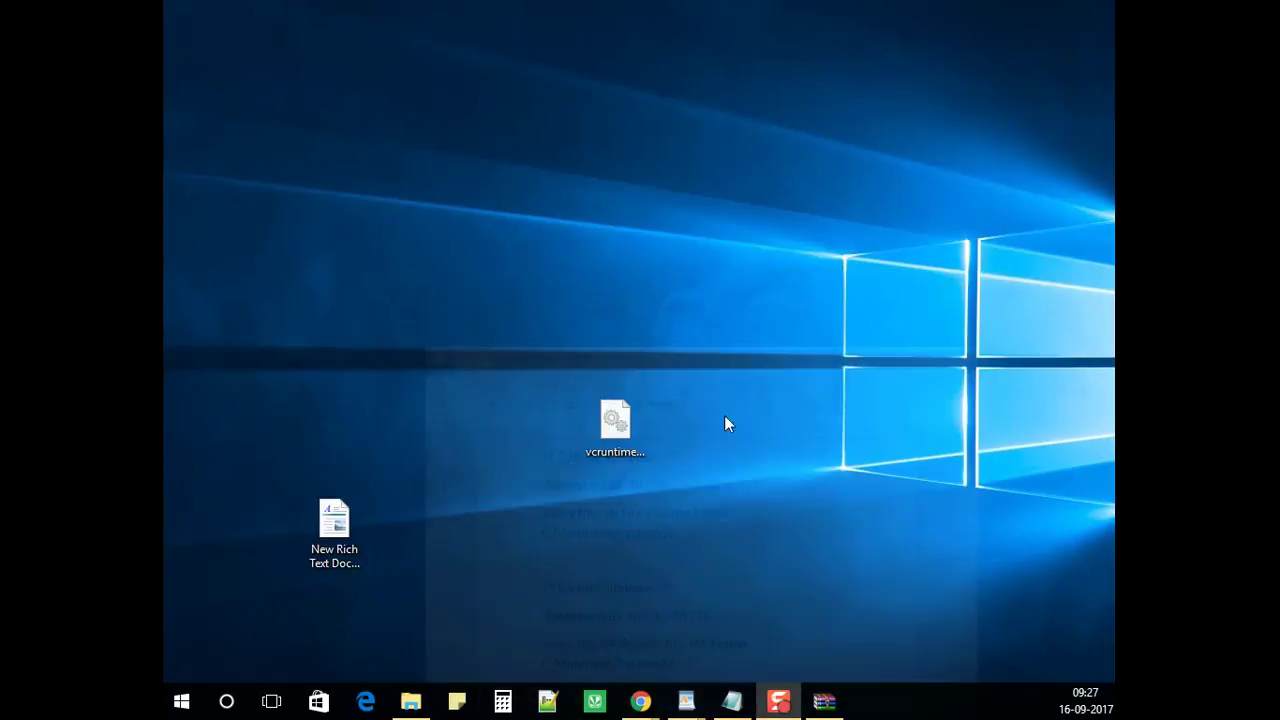
double_click(628, 420)
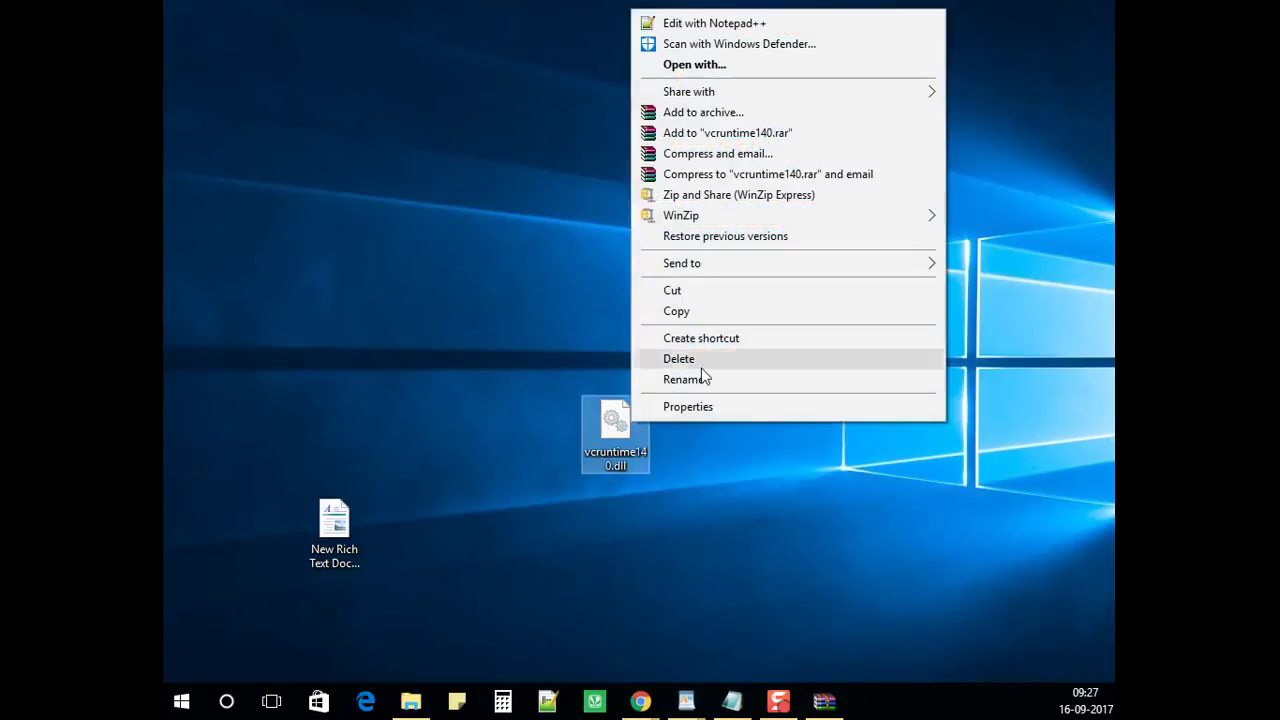
click(670, 313)
- Paste vcruntime140.dll into the System32 folder, approving the administrator prompt
click(411, 701)
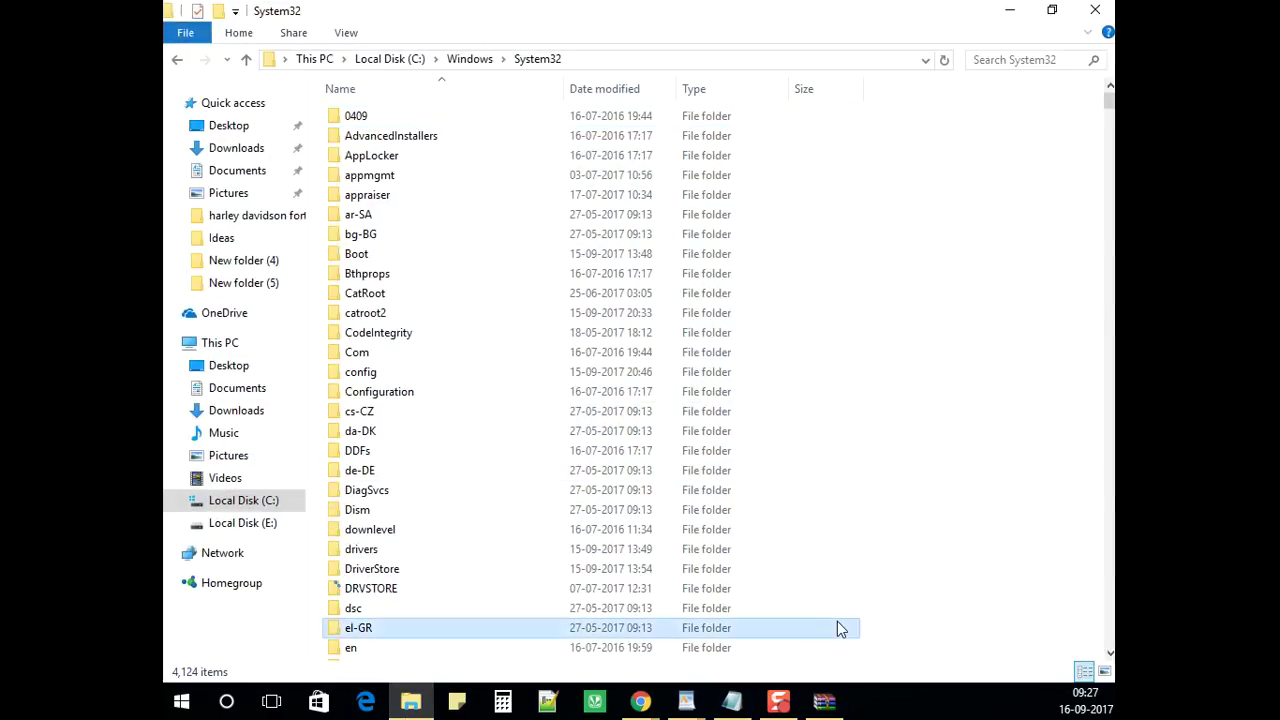
click(840, 628)
scroll(835, 540, down, 20)
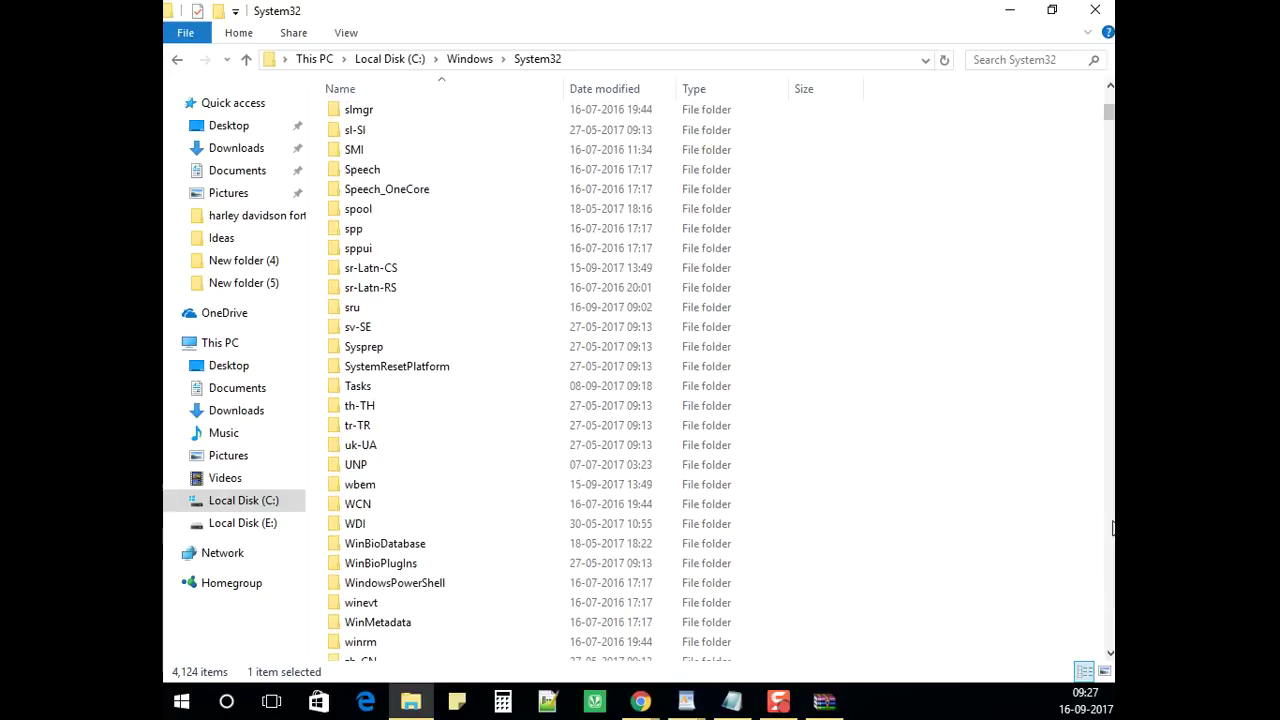
click(1015, 505)
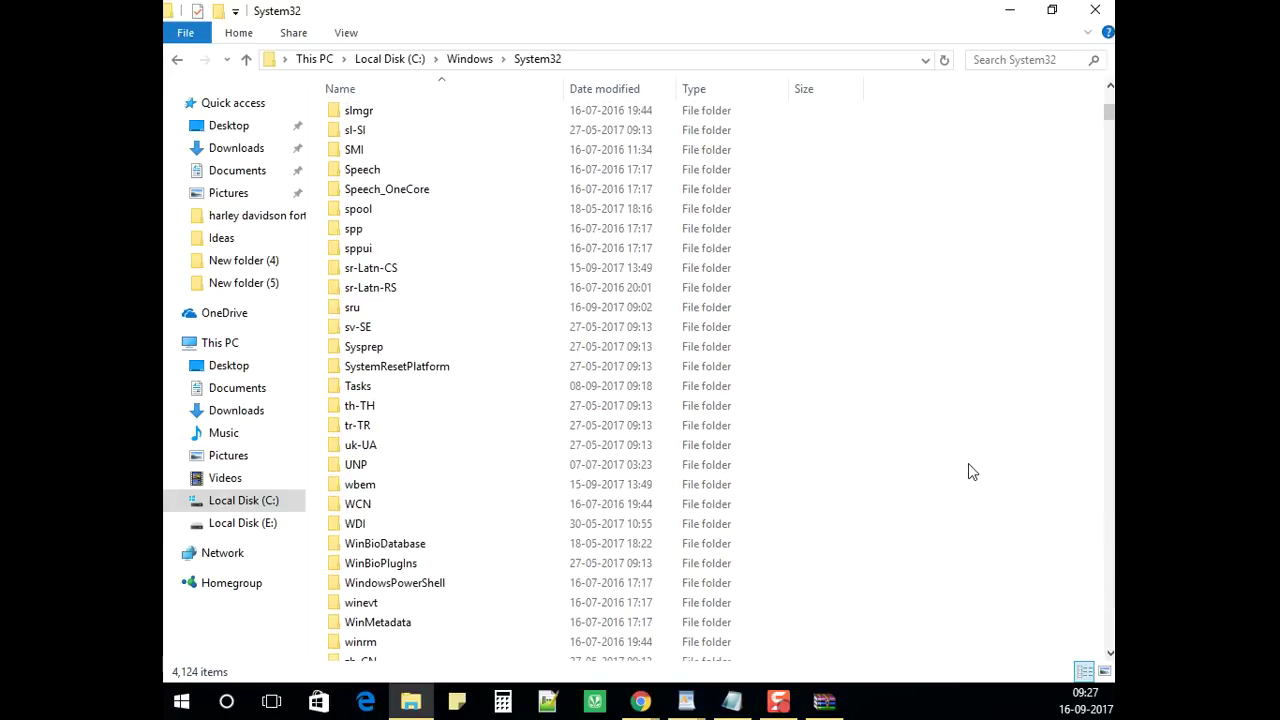
key(ctrl+v)
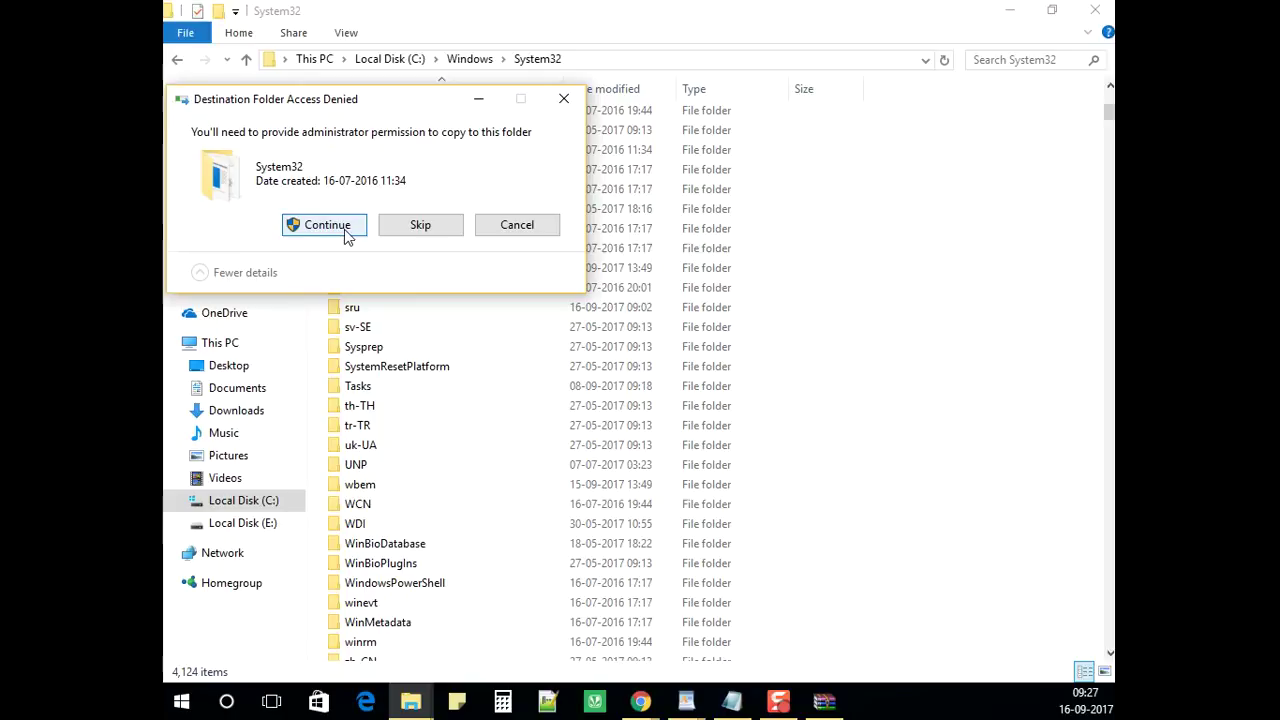
click(312, 232)
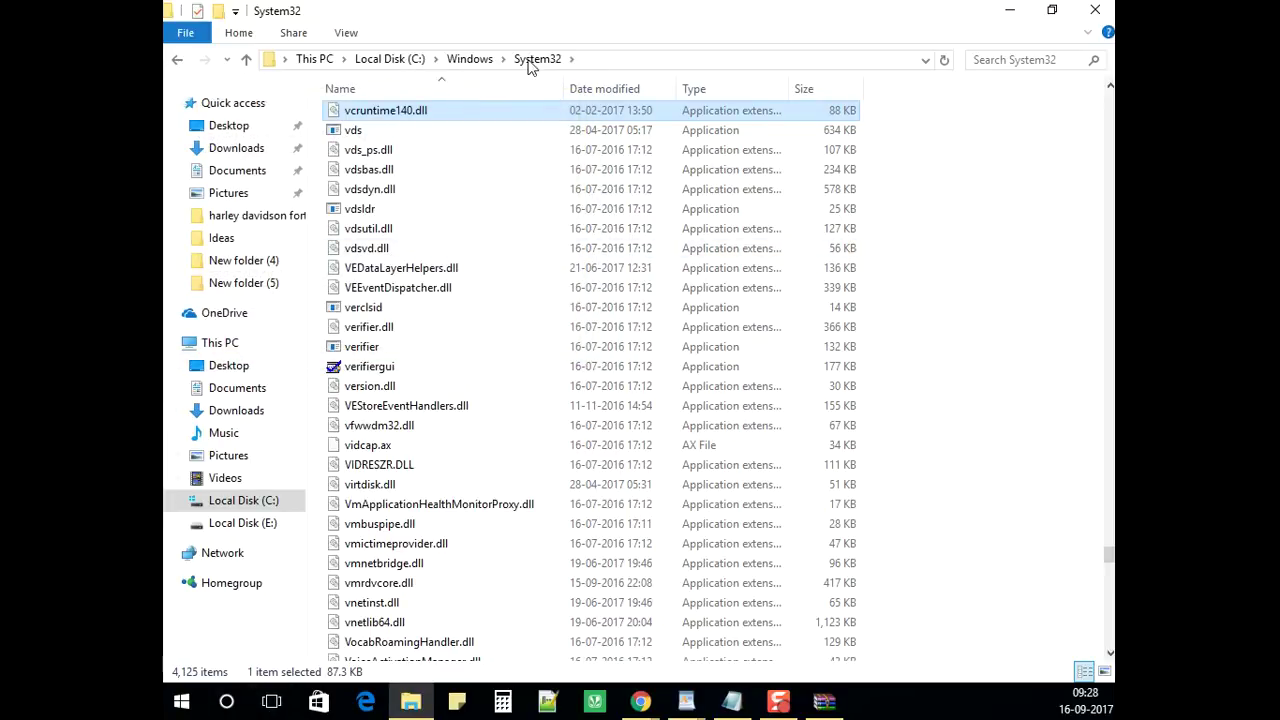
- Copy the C:/Windows/SysWOW64 path from the WordPad notes
click(690, 705)
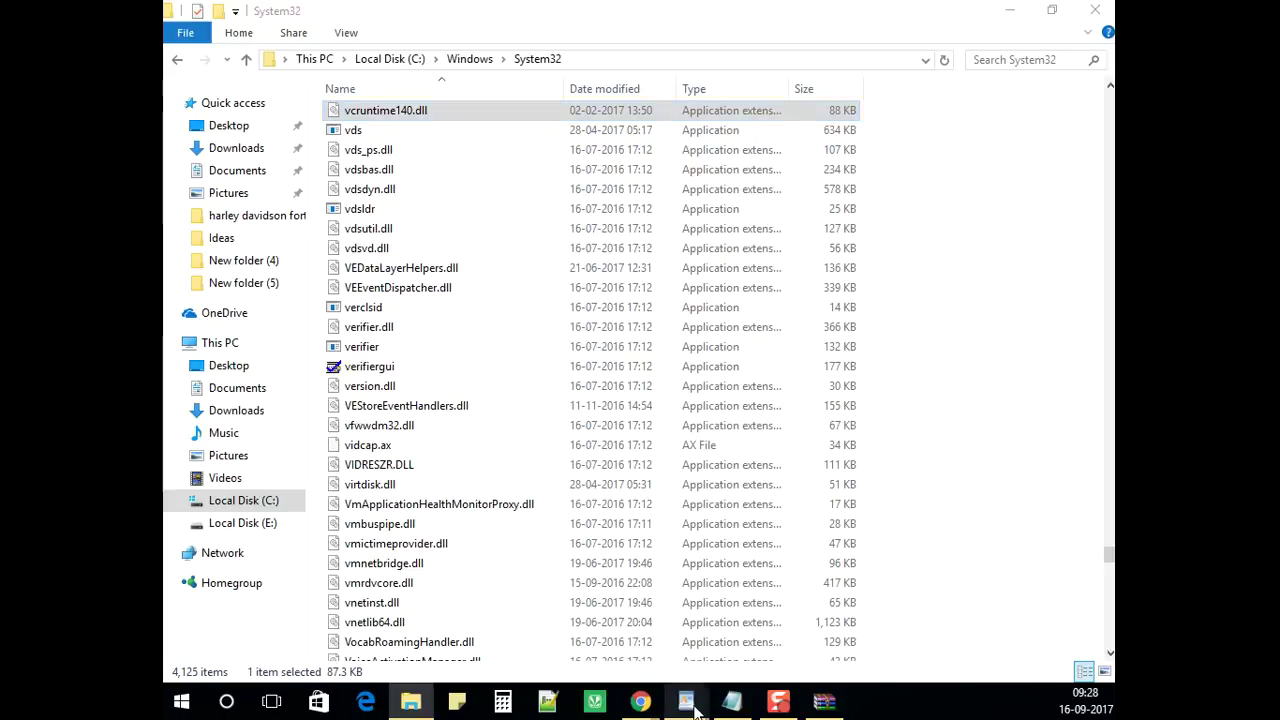
click(768, 644)
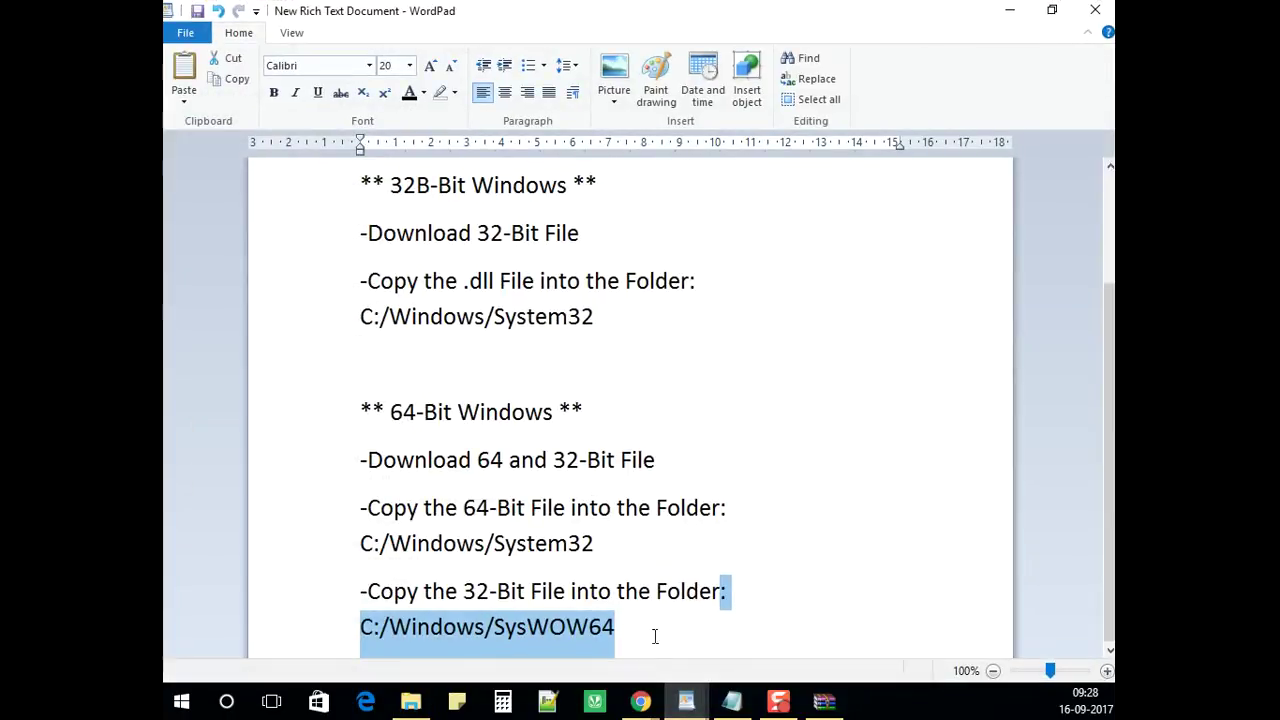
drag(655, 636, 365, 640)
drag(620, 634, 367, 628)
right_click(369, 627)
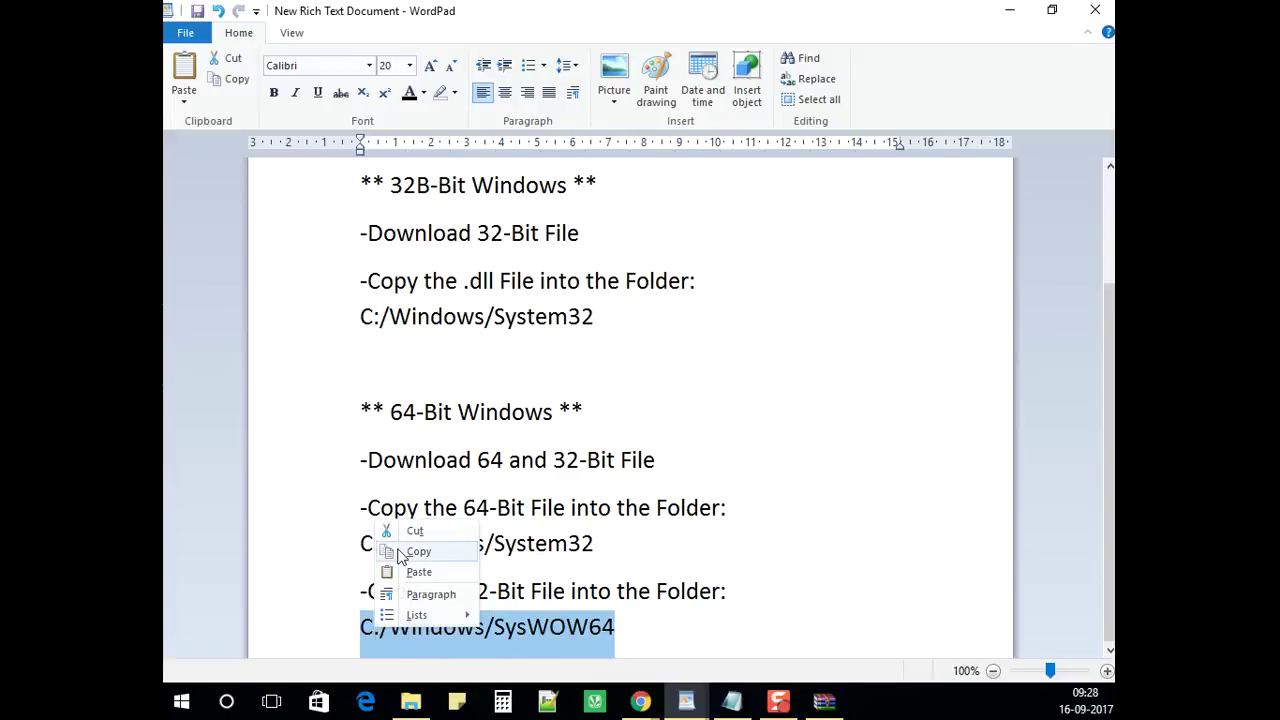
click(420, 552)
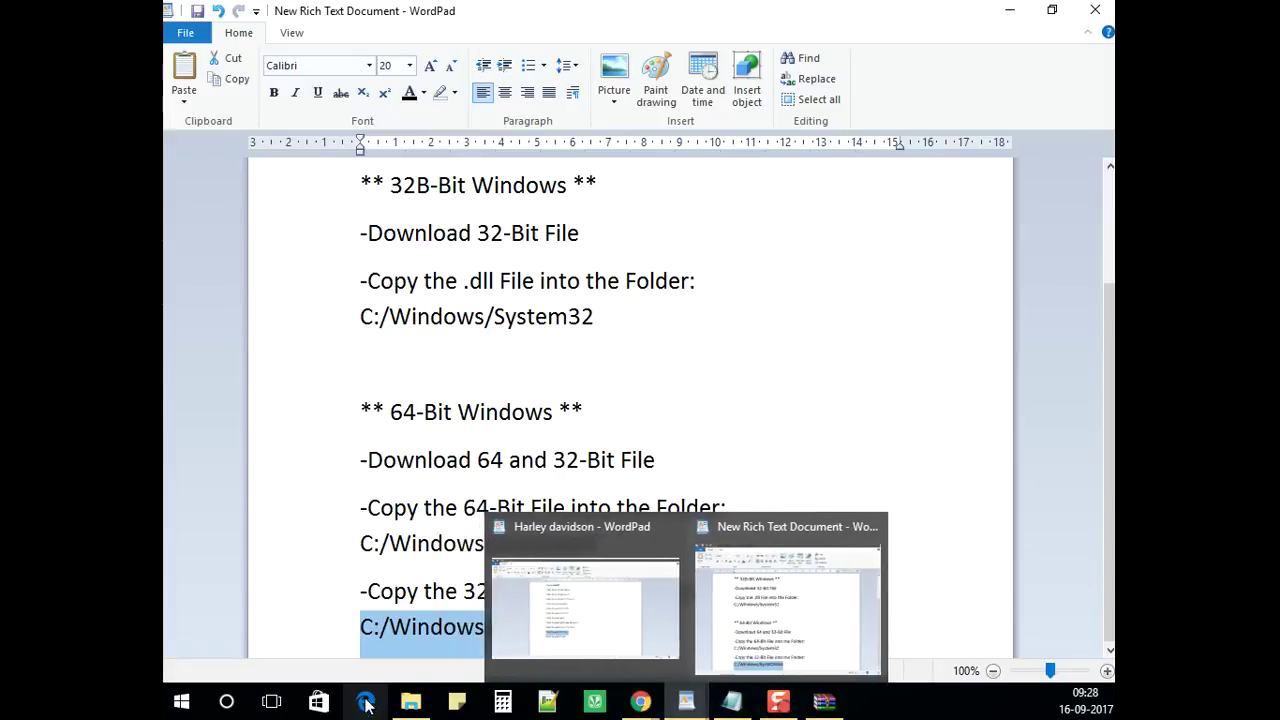
- Paste the SysWOW64 path into File Explorer's address bar and go there
click(410, 701)
click(583, 58)
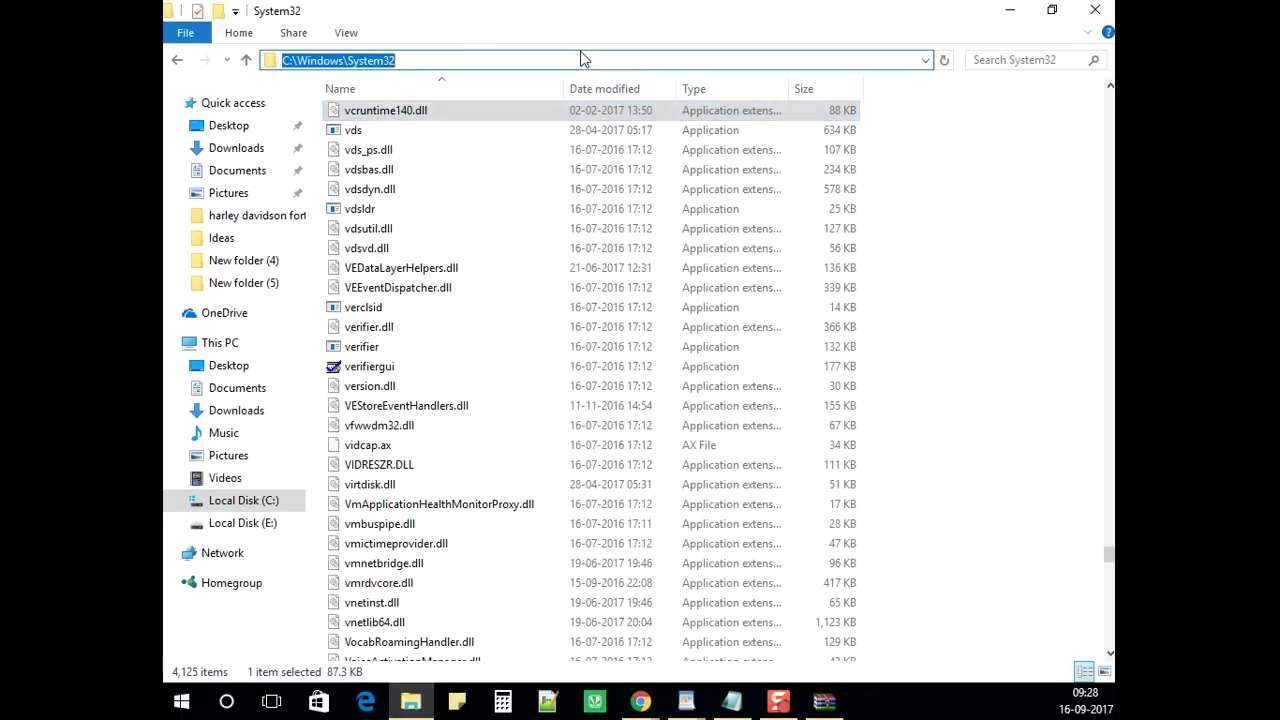
key(ctrl+v)
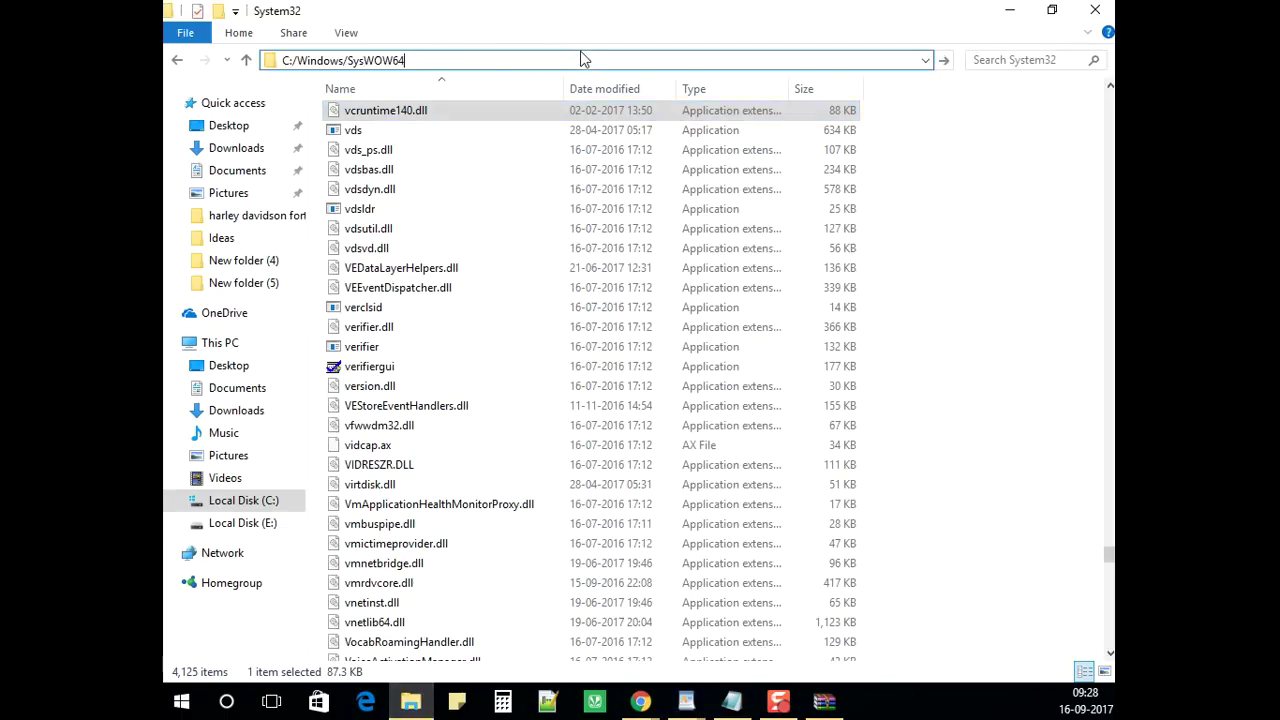
key(Return)
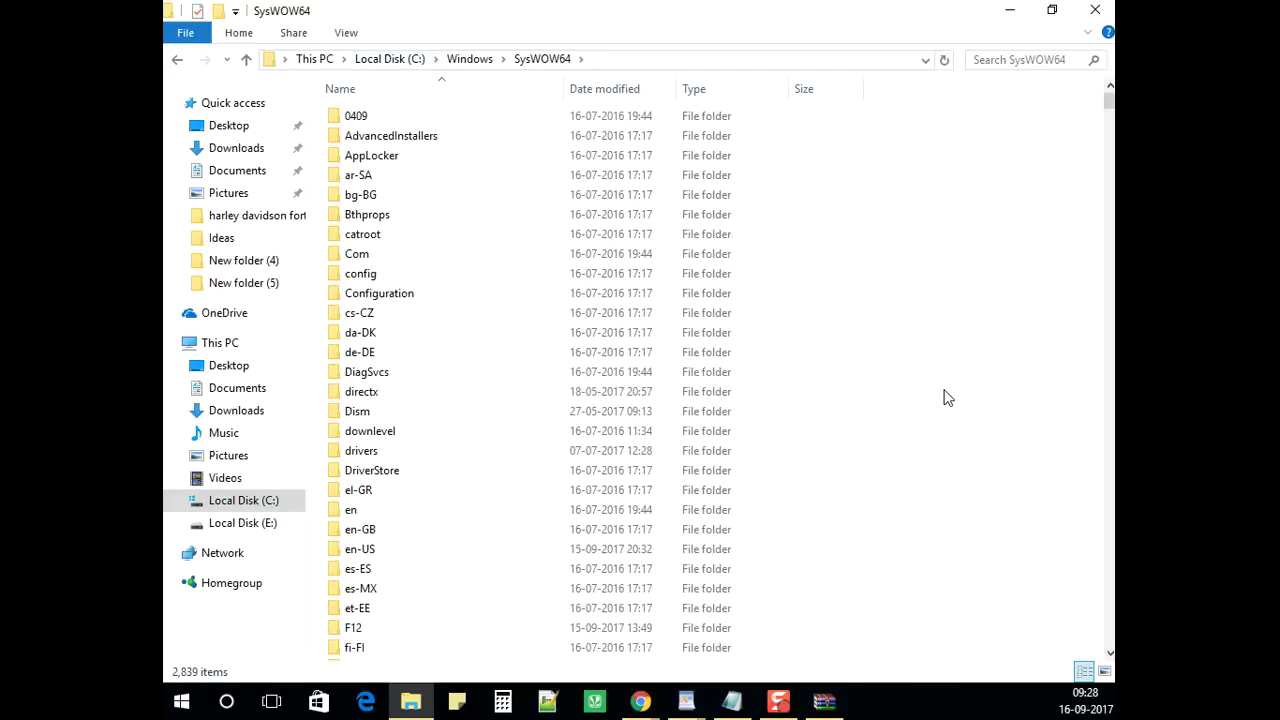
right_click(948, 398)
click(872, 478)
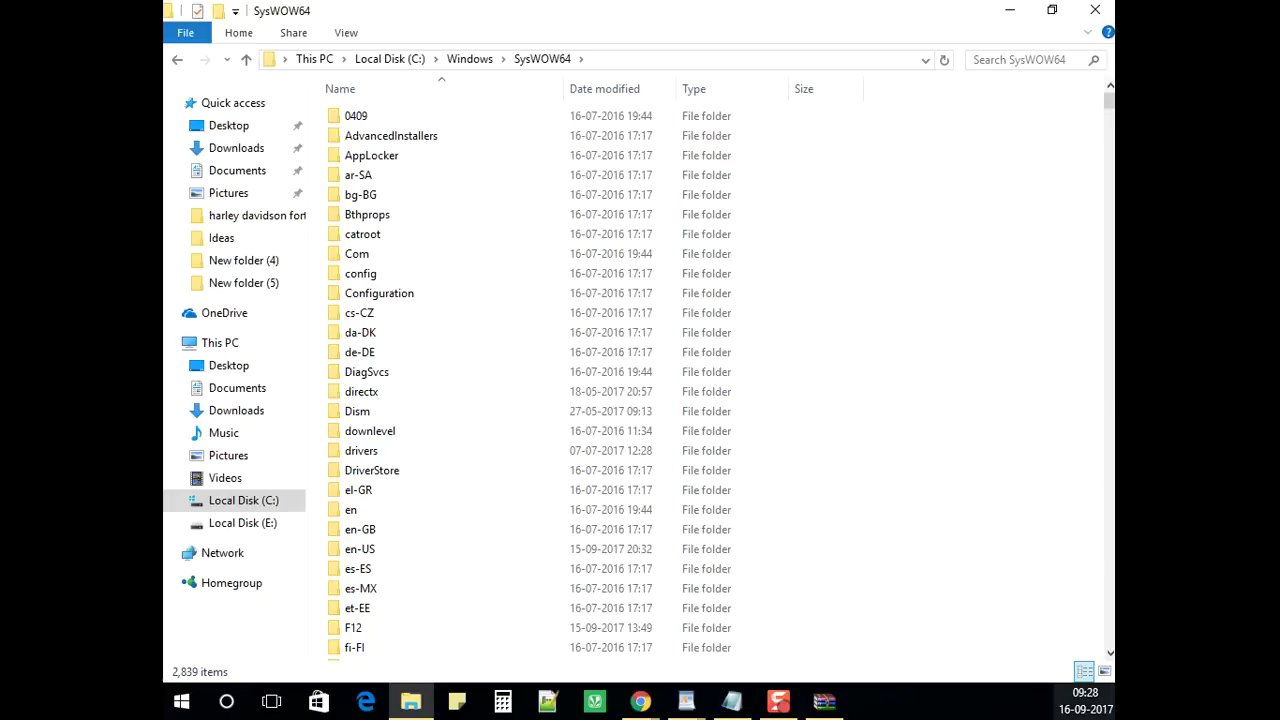
click(1112, 706)
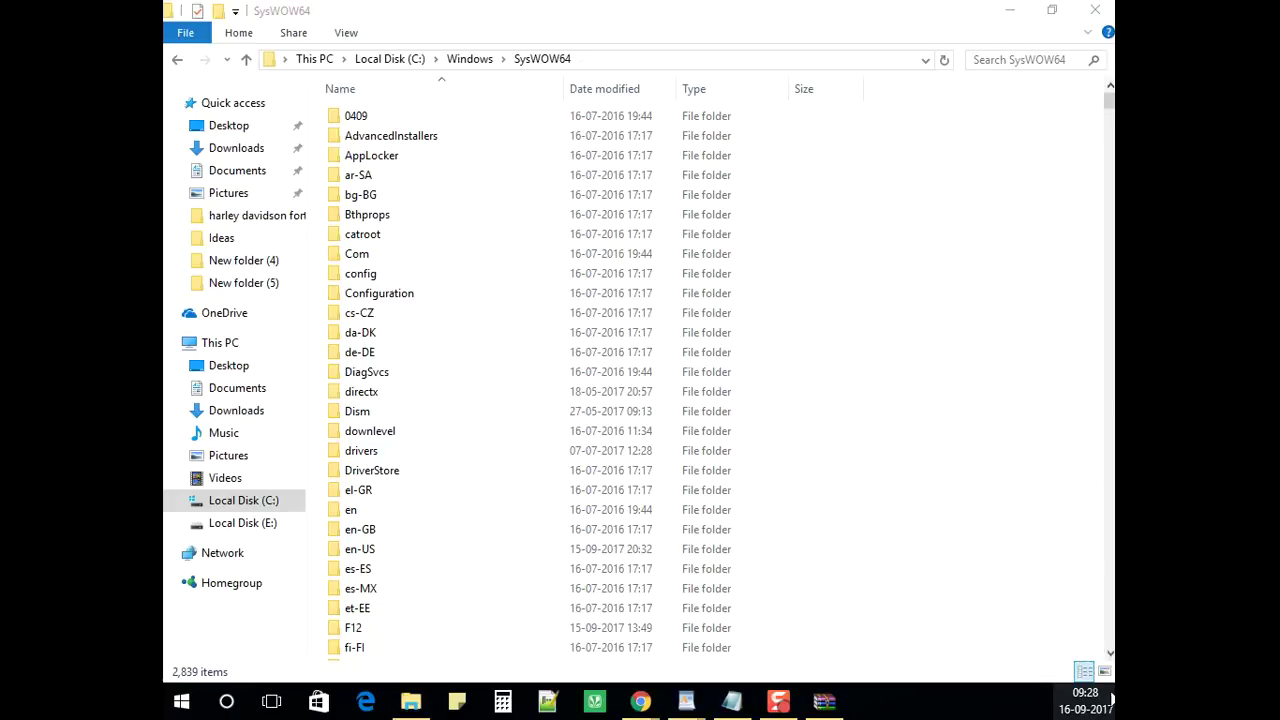
click(1020, 8)
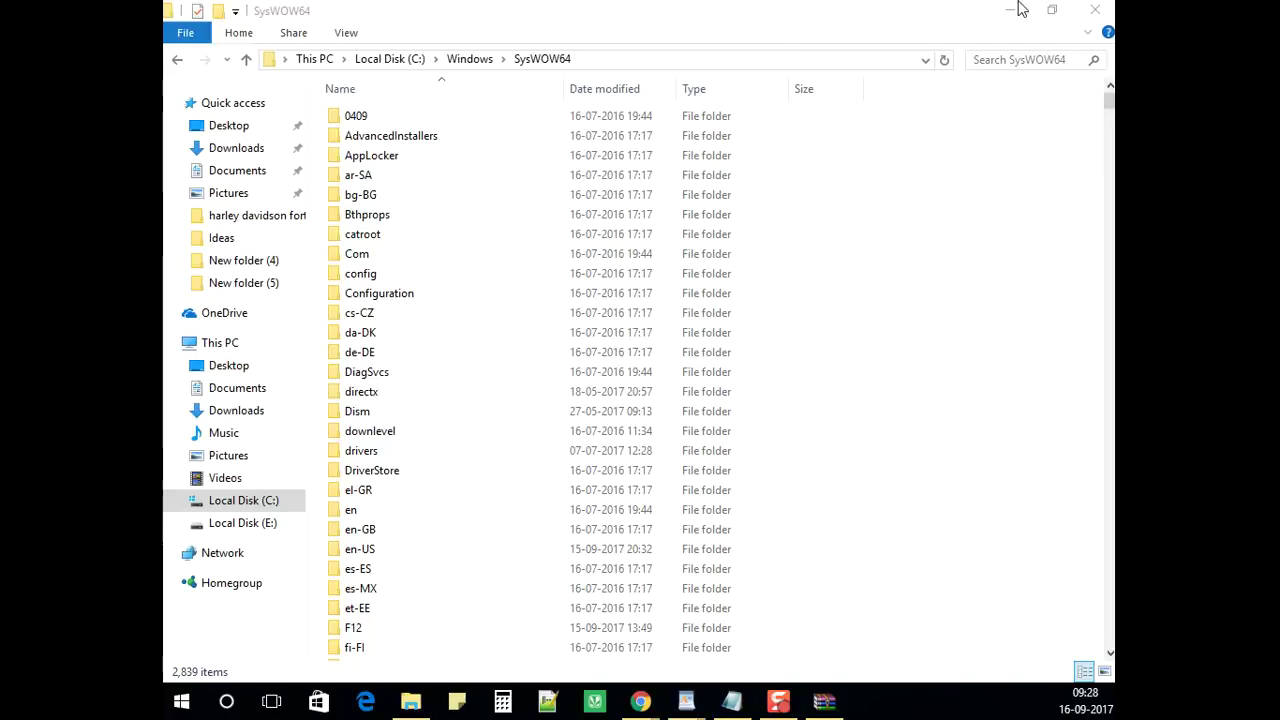
click(1012, 9)
click(1014, 10)
click(624, 436)
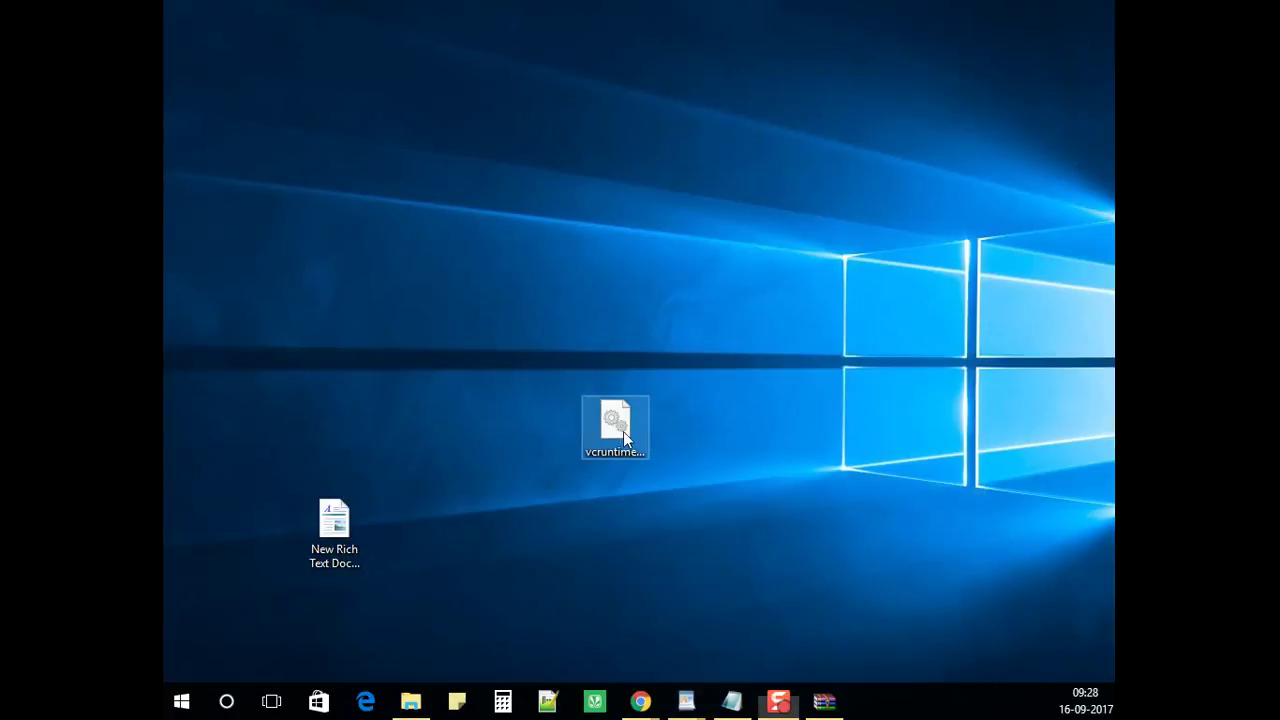
right_click(623, 431)
click(668, 321)
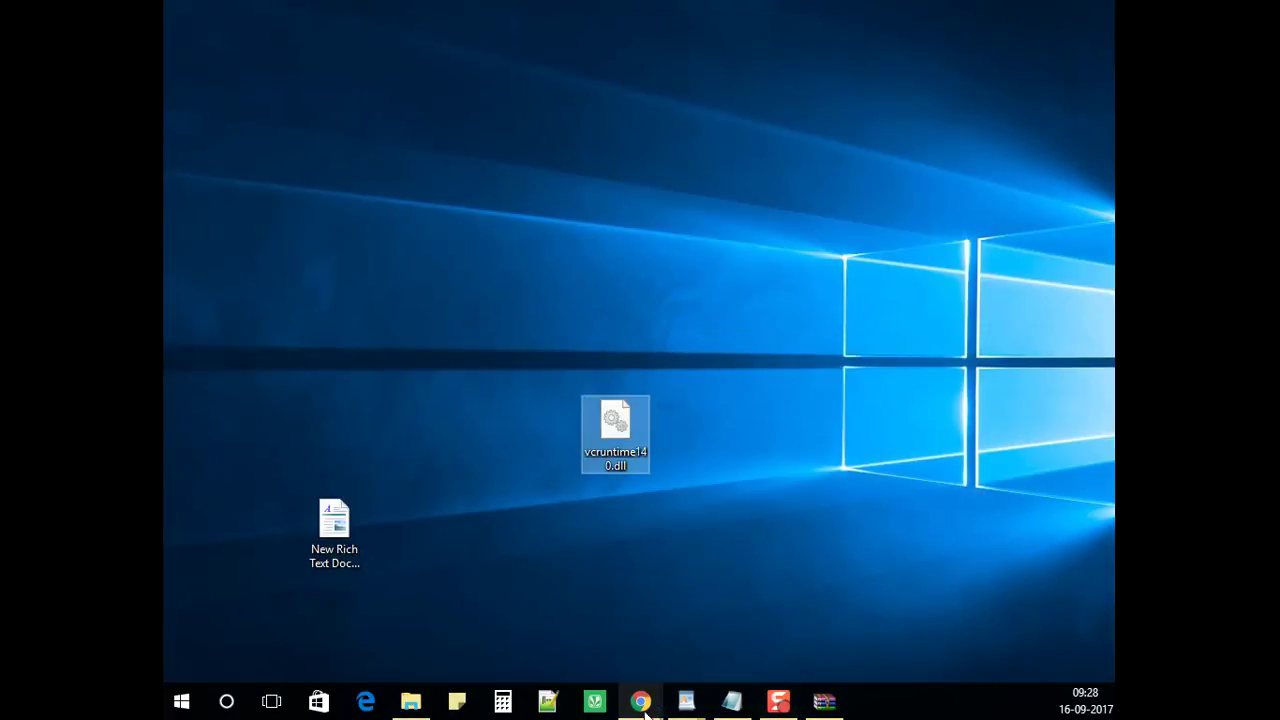
click(410, 701)
right_click(820, 538)
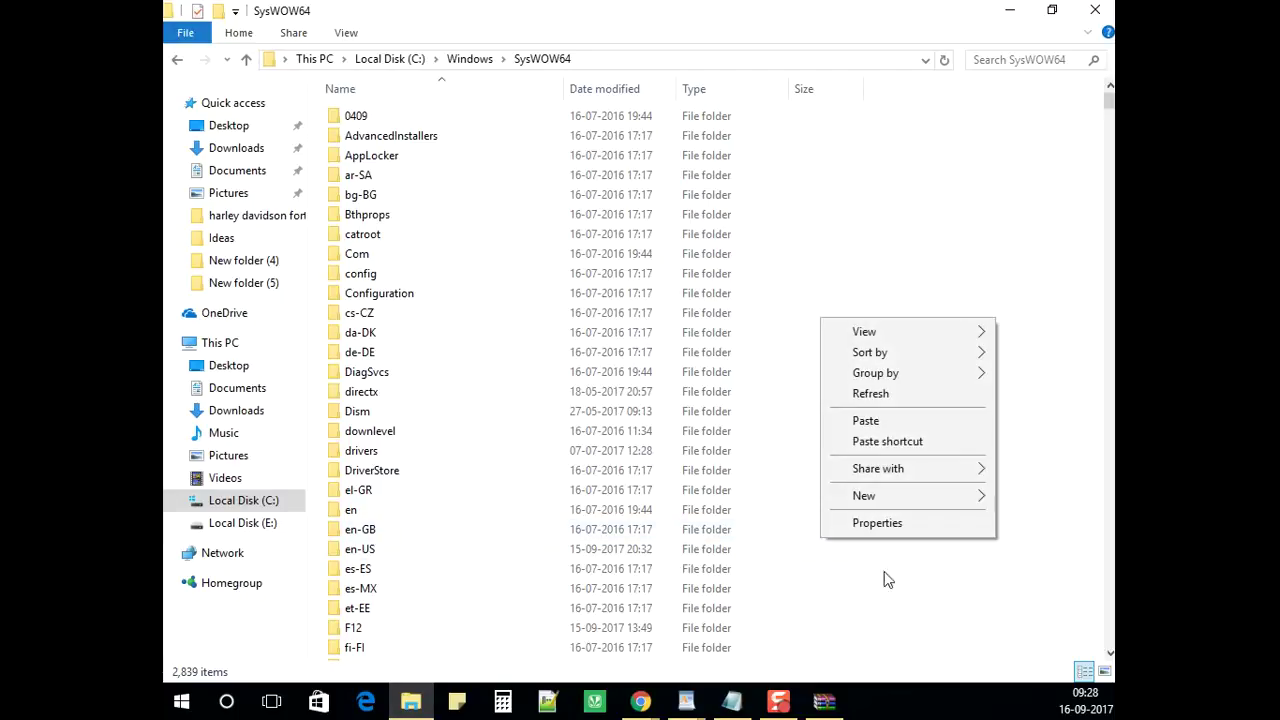
right_click(895, 621)
click(956, 504)
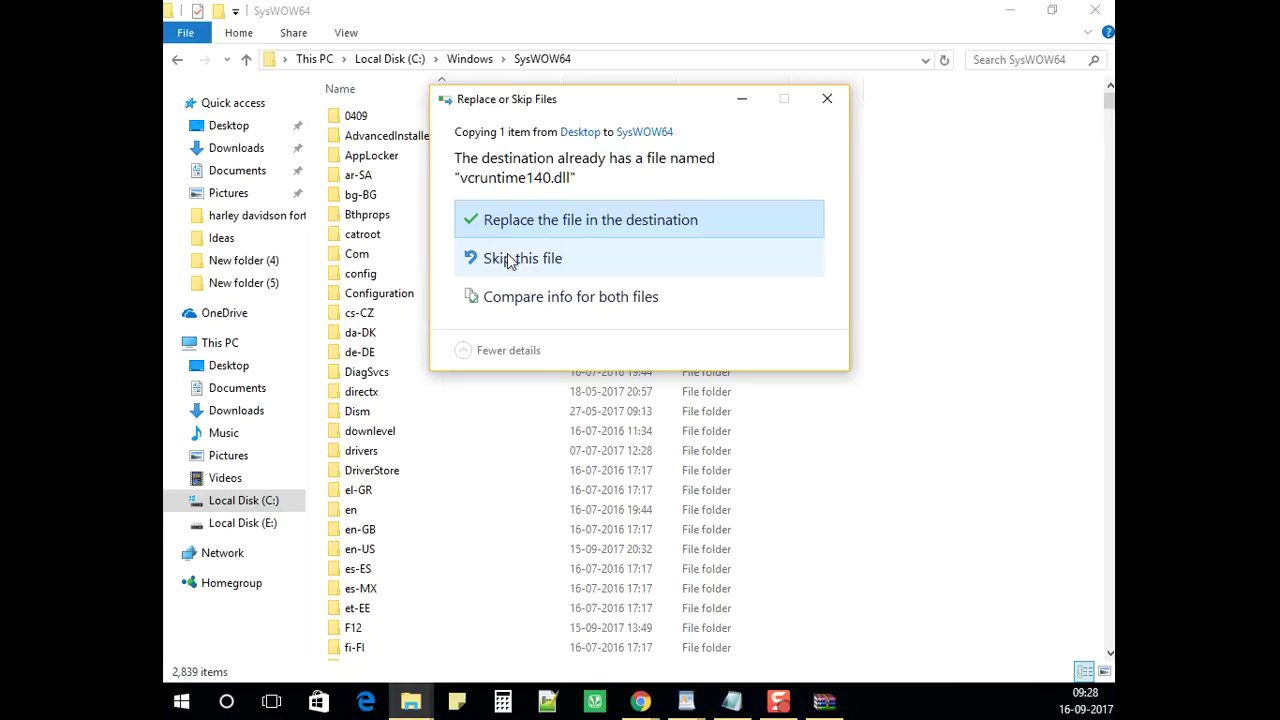
click(508, 259)
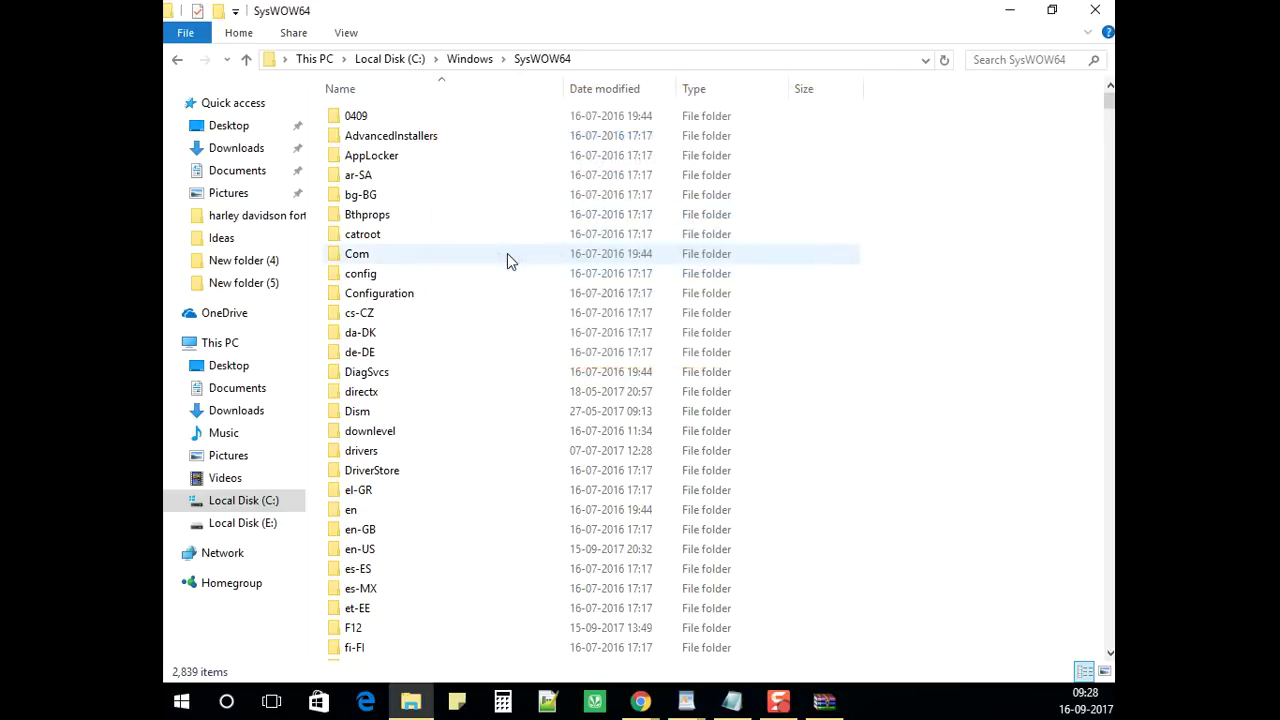